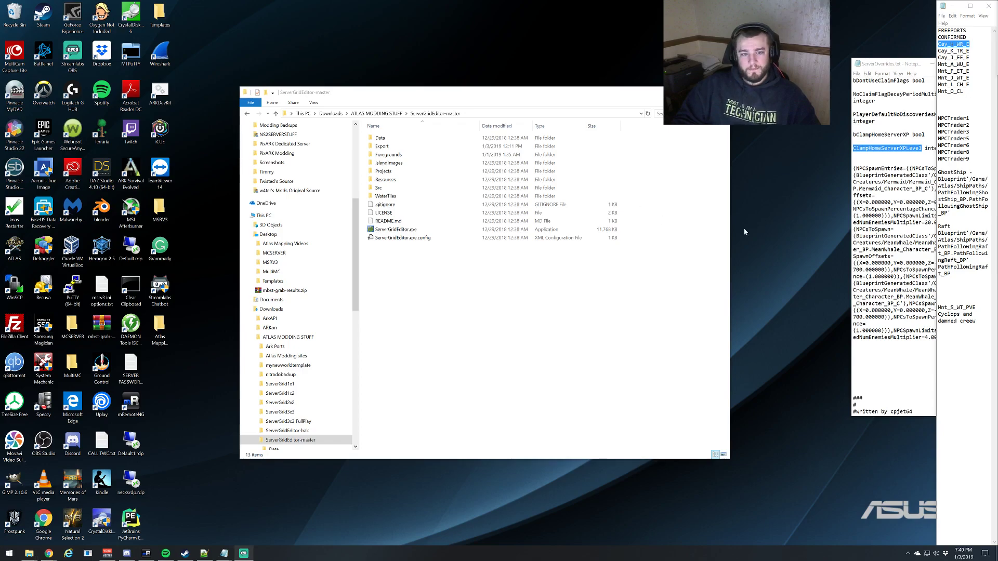
# Launch ServerGridEditor from the file browser and begin a new project.
pyautogui.click(477, 330)
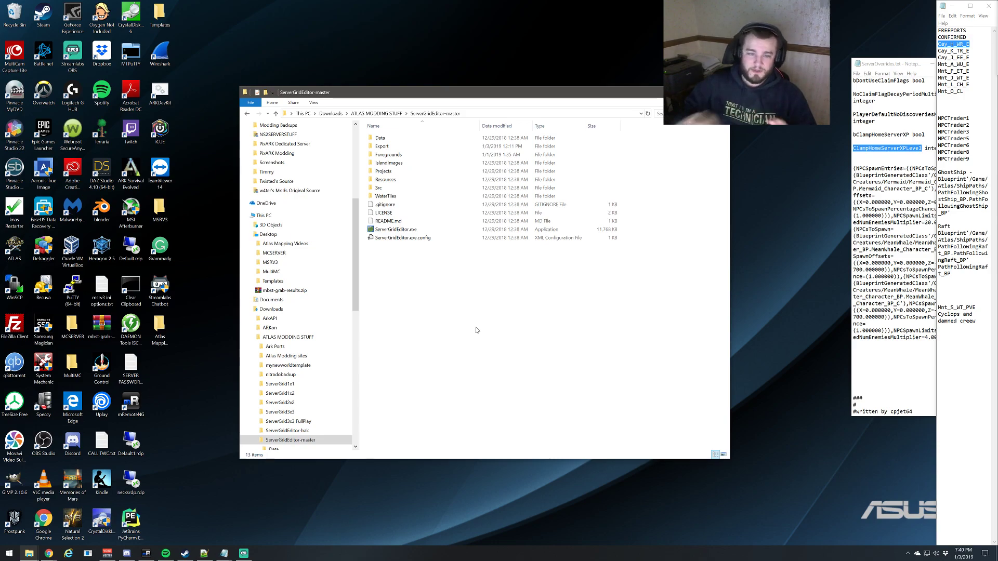
pyautogui.click(405, 230)
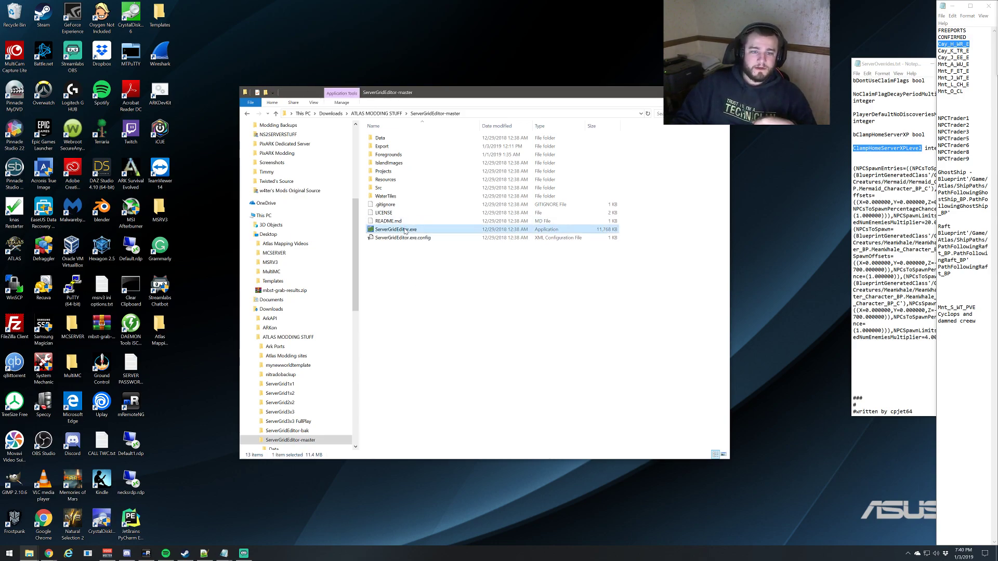
pyautogui.doubleClick(405, 230)
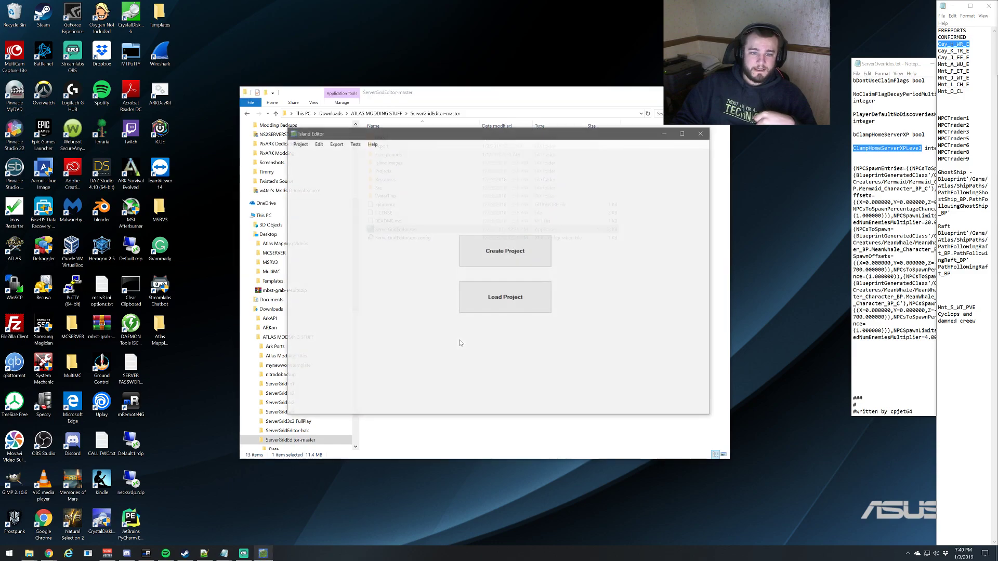
pyautogui.click(505, 251)
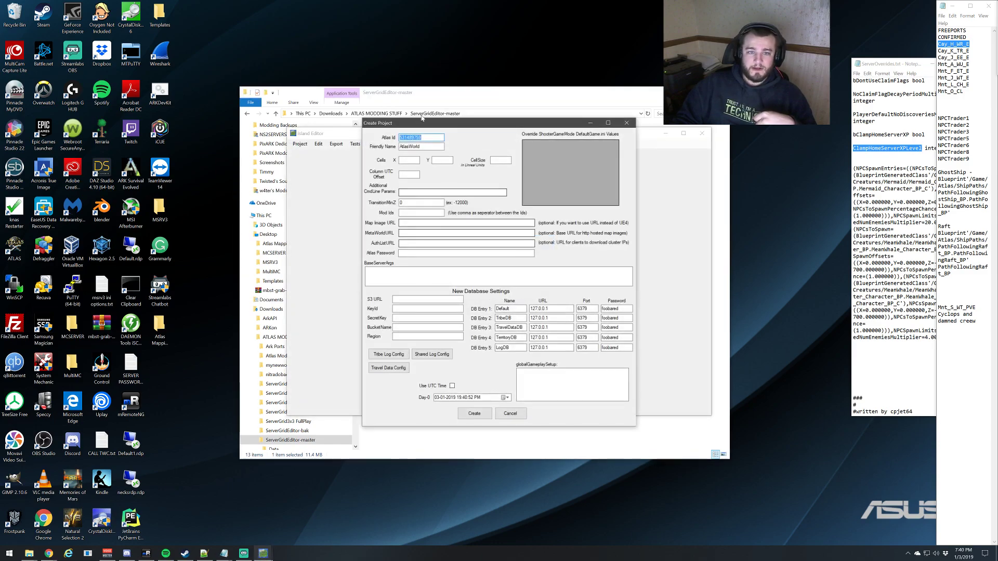
# Set the project's friendly name to '2x2 Testing Template'.
pyautogui.click(422, 137)
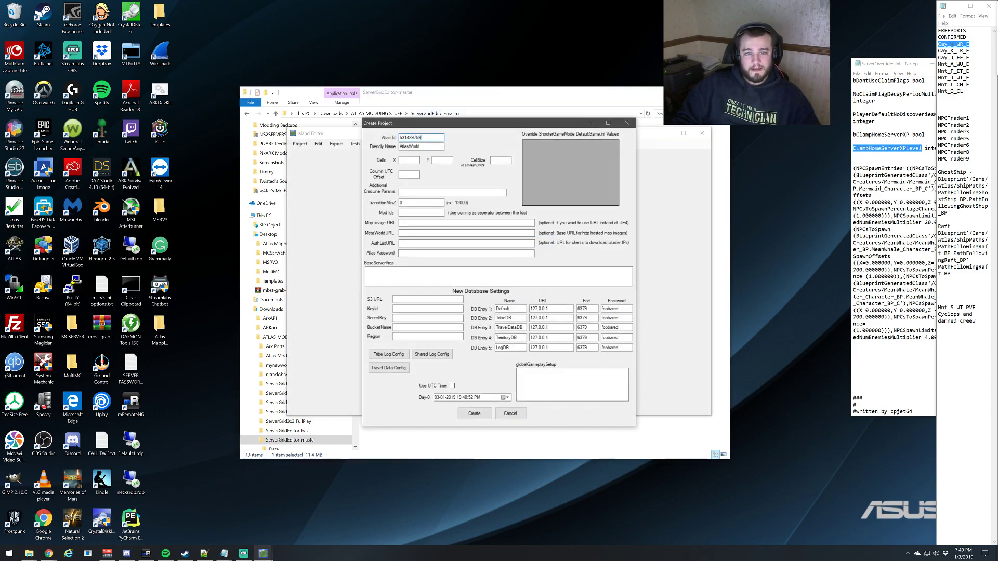
pyautogui.moveTo(421, 138)
pyautogui.mouseDown()
pyautogui.moveTo(400, 137)
pyautogui.moveTo(416, 137)
pyautogui.mouseUp()
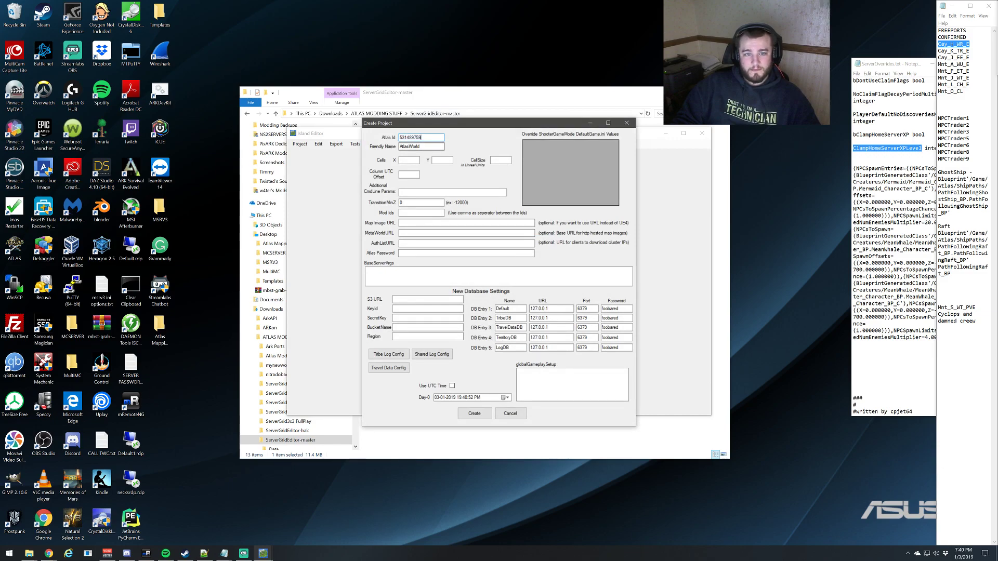
pyautogui.doubleClick(420, 147)
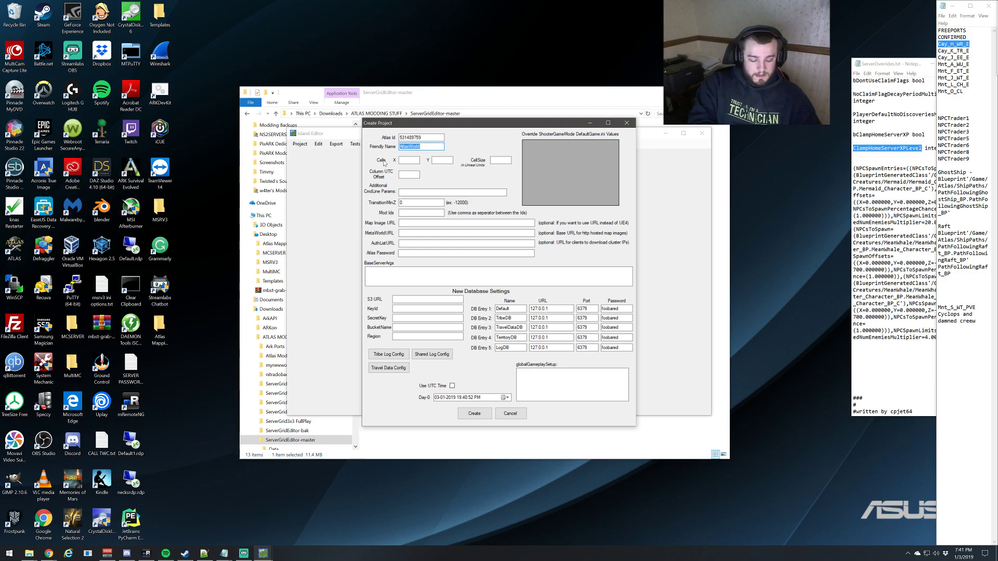
pyautogui.write('2x')
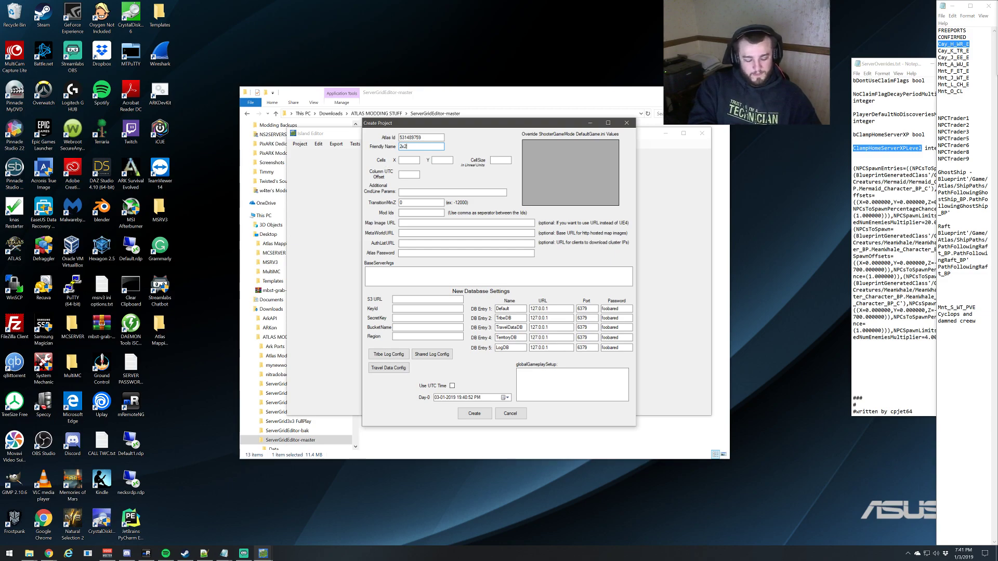
pyautogui.write('2 ')
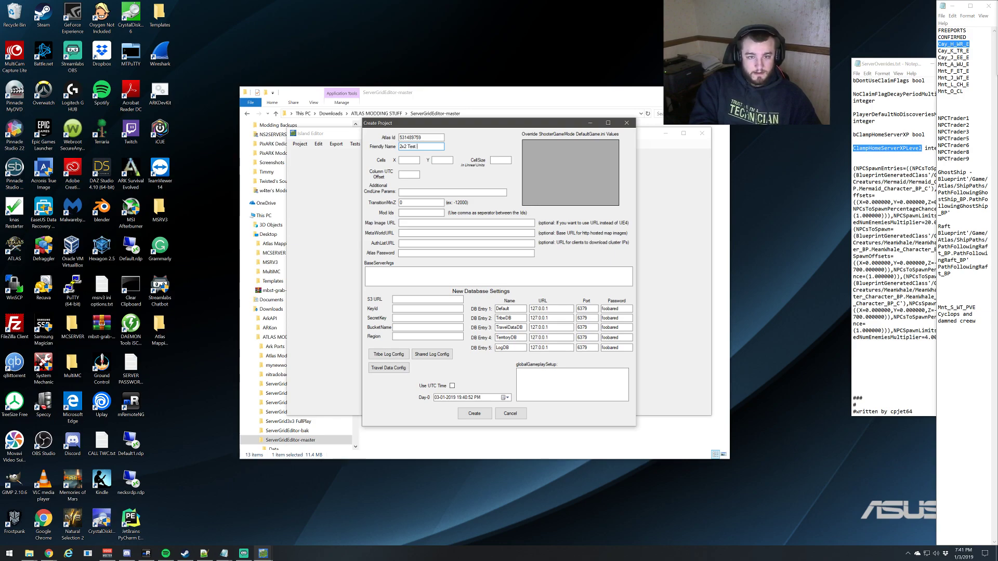
pyautogui.write('Testing Template')
pyautogui.click(409, 160)
# Set a 2 × 2 cell grid, cell size 1400000 and column UTC offset 0.
pyautogui.click(442, 160)
pyautogui.write('2')
pyautogui.hotkey('shift', 'Tab')
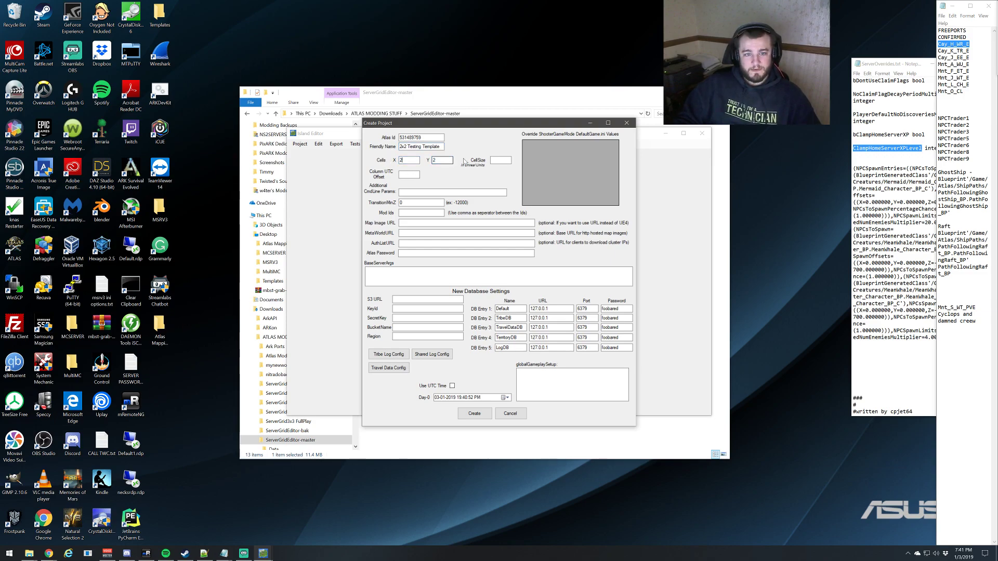
pyautogui.press('Tab')
pyautogui.press('Tab')
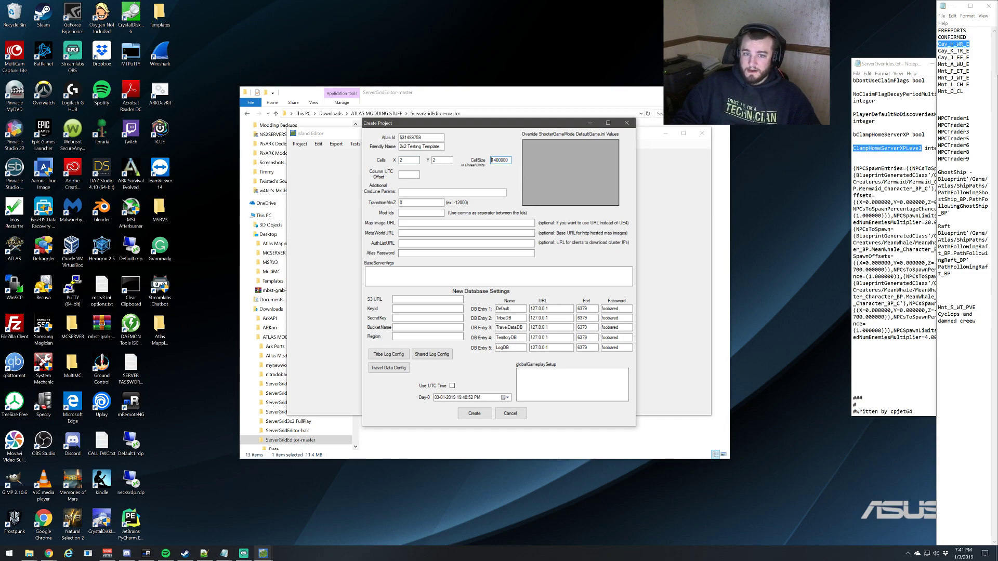
pyautogui.click(493, 160)
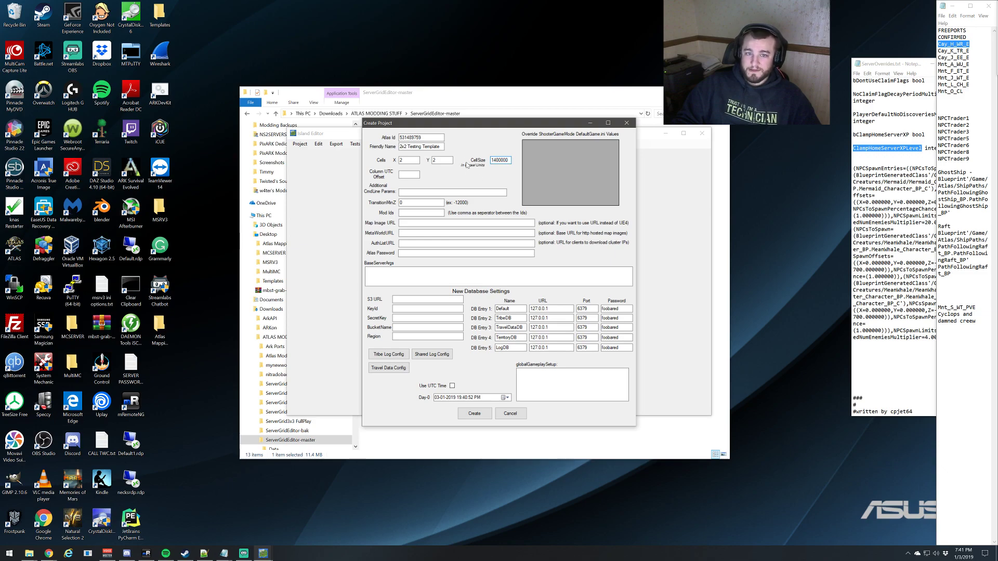
pyautogui.press('Tab')
pyautogui.write('0')
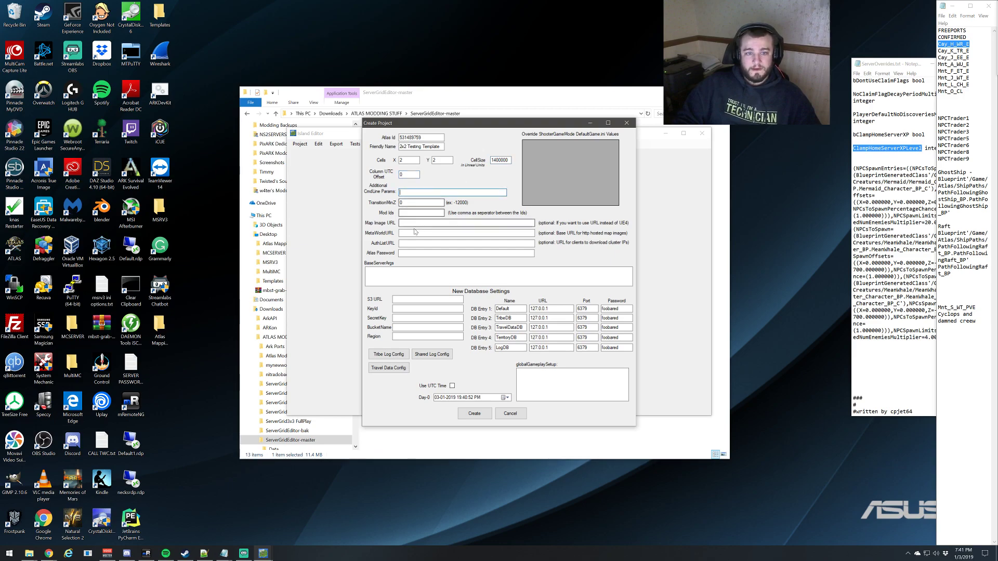
# Leave the URL and database fields as they are, enable Use UTC Time, and create the project.
pyautogui.click(421, 213)
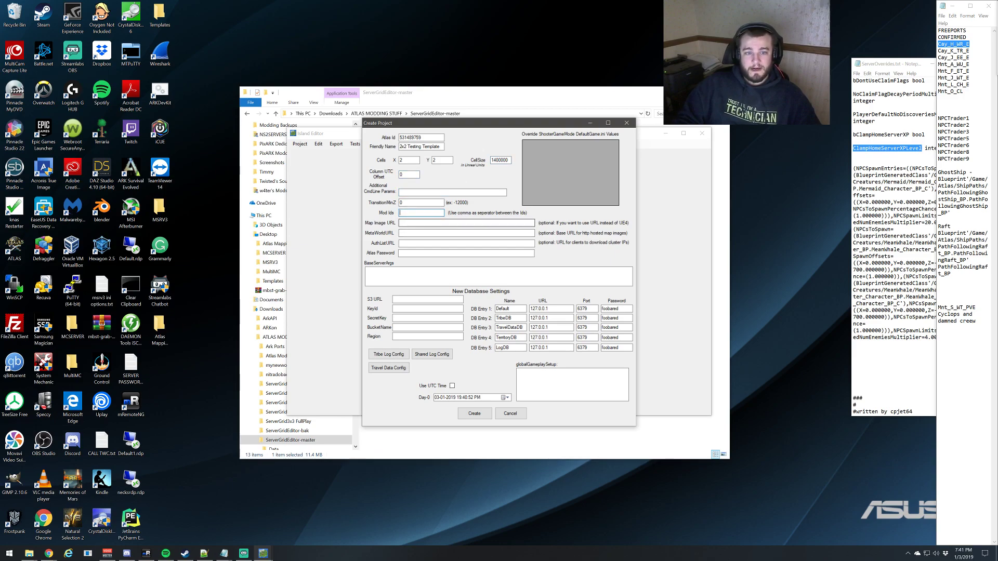
pyautogui.press('Tab')
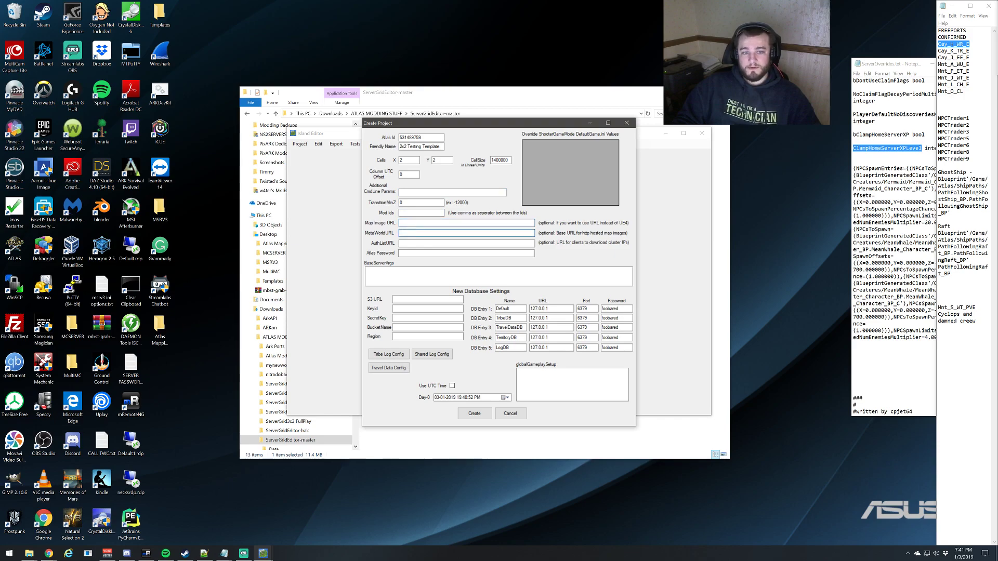
pyautogui.press('Tab')
pyautogui.click(466, 223)
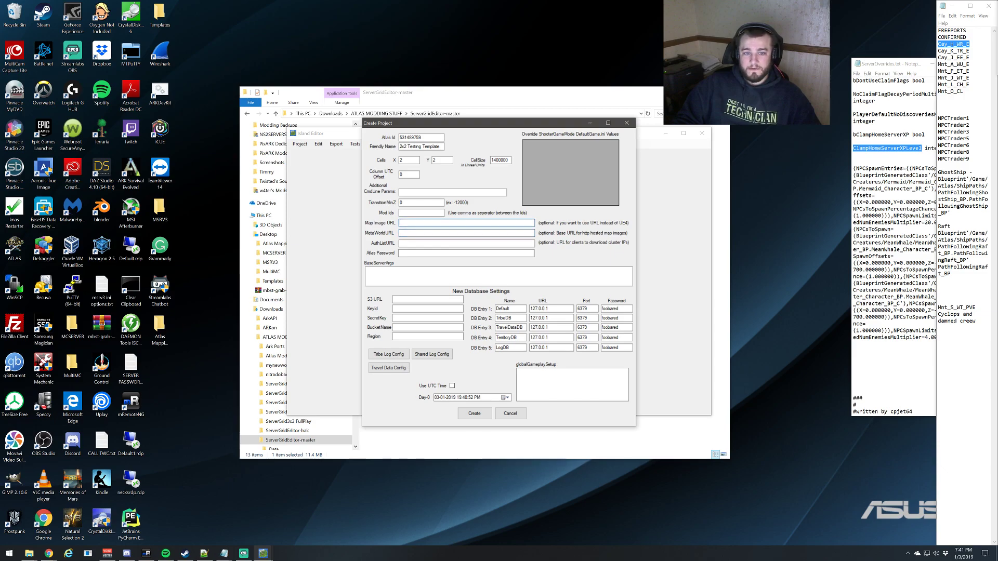
pyautogui.click(466, 233)
pyautogui.click(466, 253)
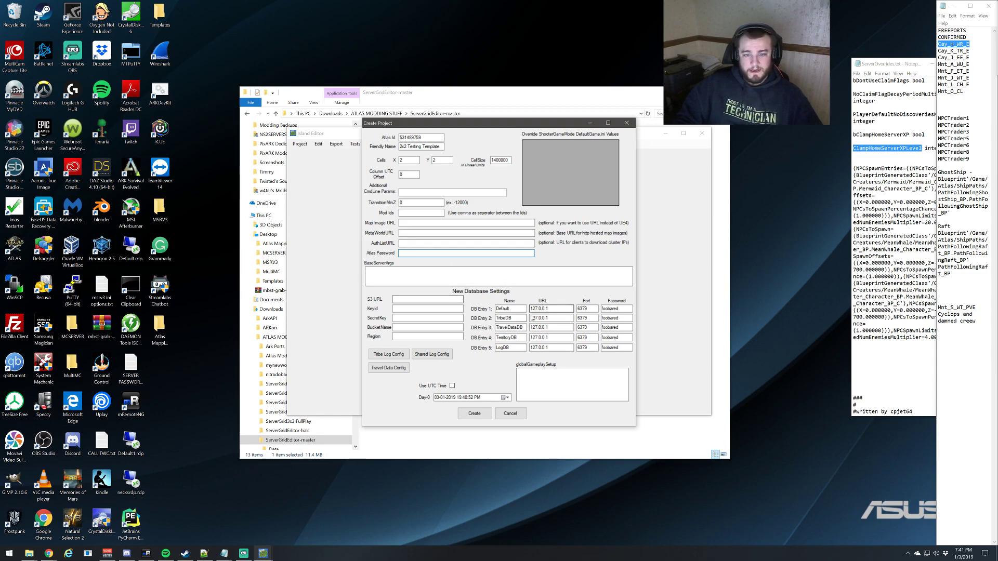
pyautogui.click(520, 338)
pyautogui.click(557, 348)
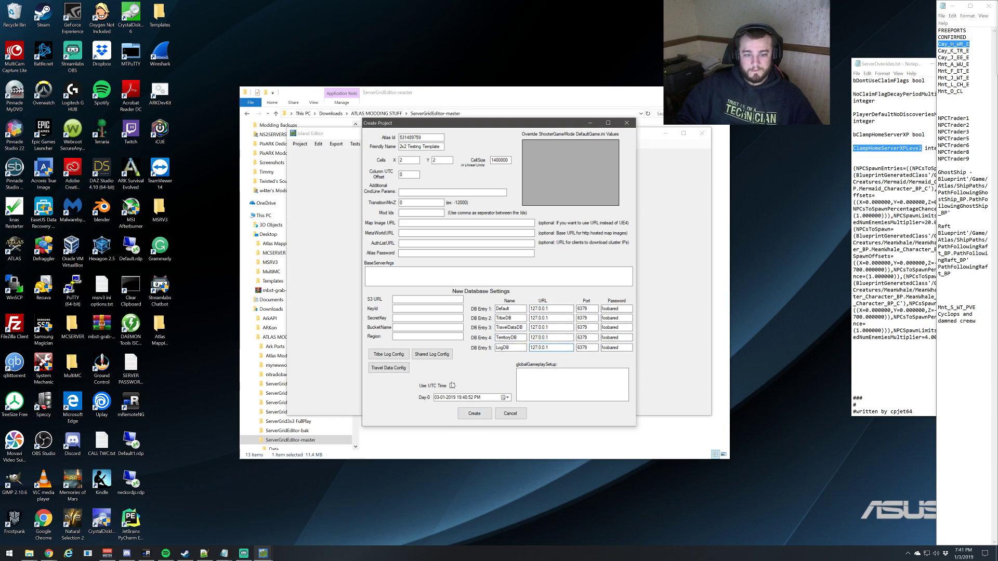
pyautogui.click(425, 386)
pyautogui.click(474, 414)
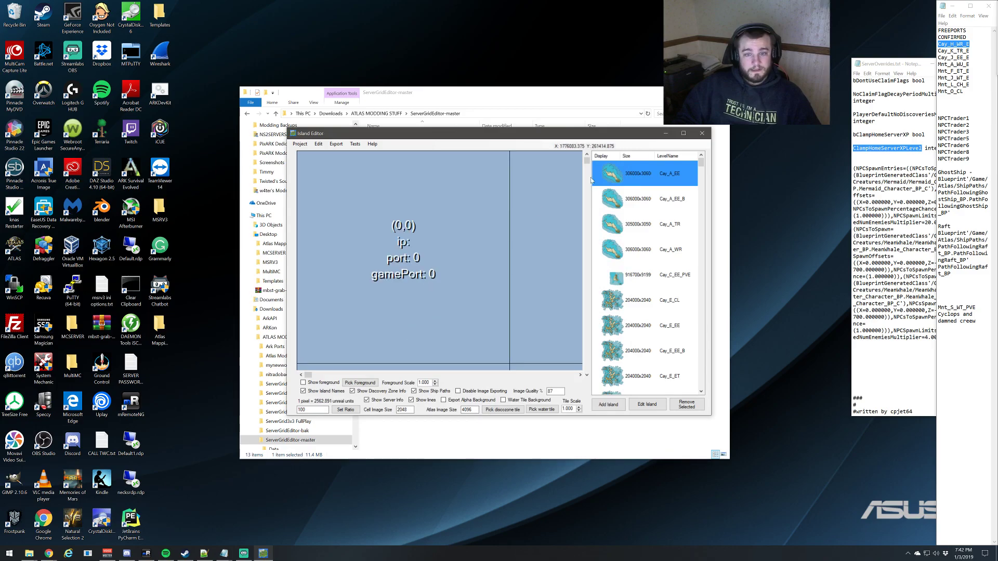
# Maximize the Island Editor so the full 2x2 server grid is visible.
pyautogui.click(683, 133)
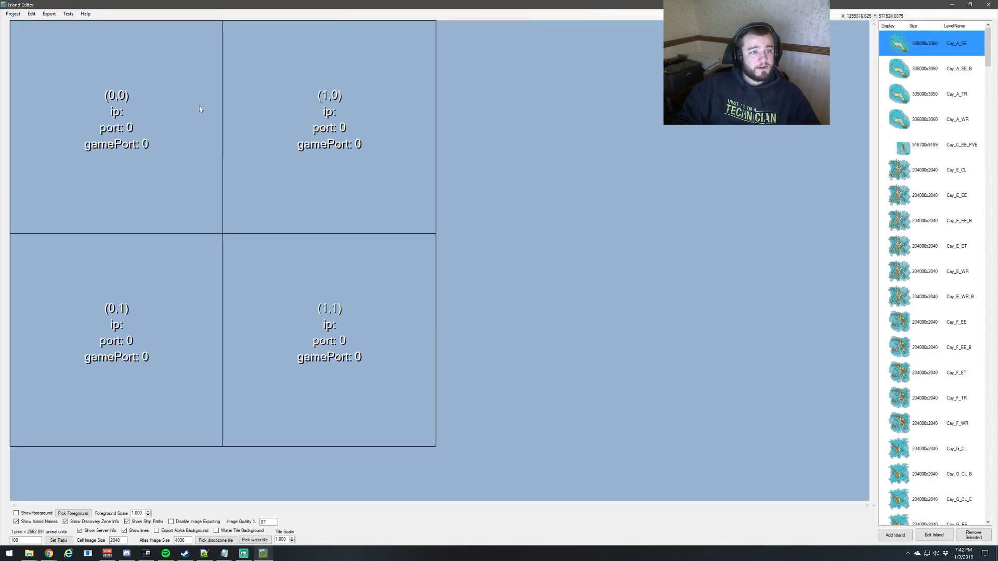
# Edit cell (0,0) and name its server 'Homeserver 0-0'.
pyautogui.doubleClick(163, 126)
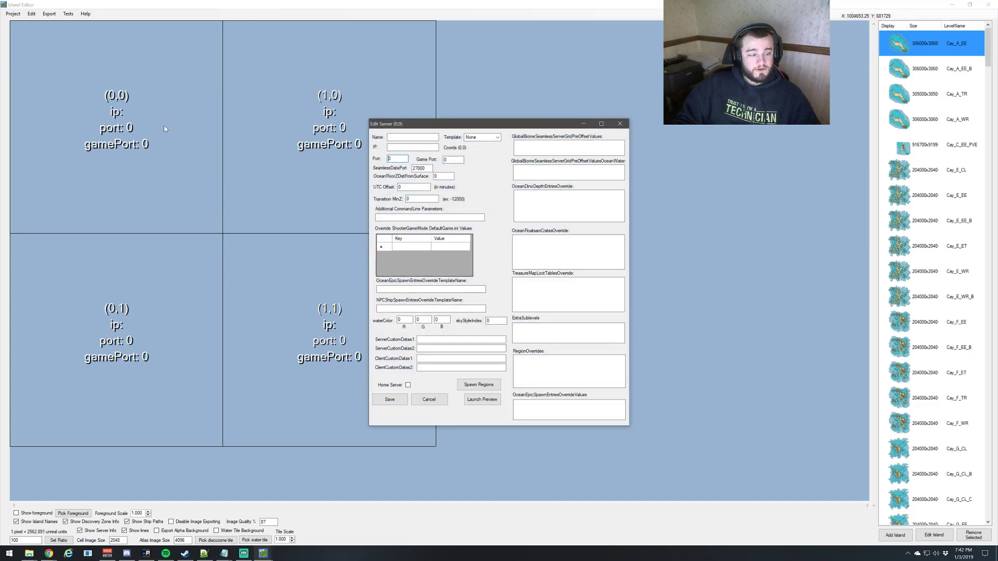
pyautogui.moveTo(447, 126); pyautogui.dragTo(510, 139)
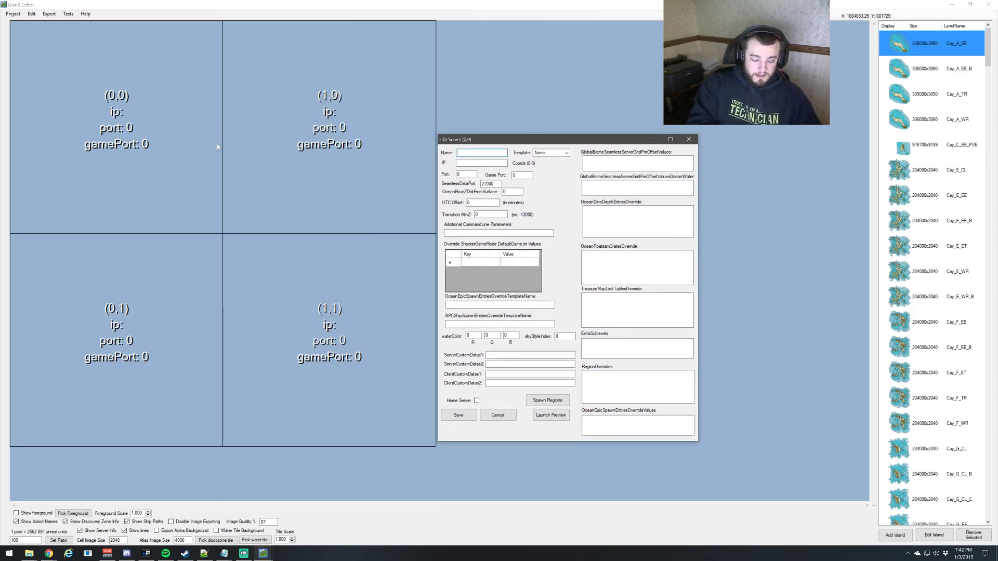
pyautogui.write('S')
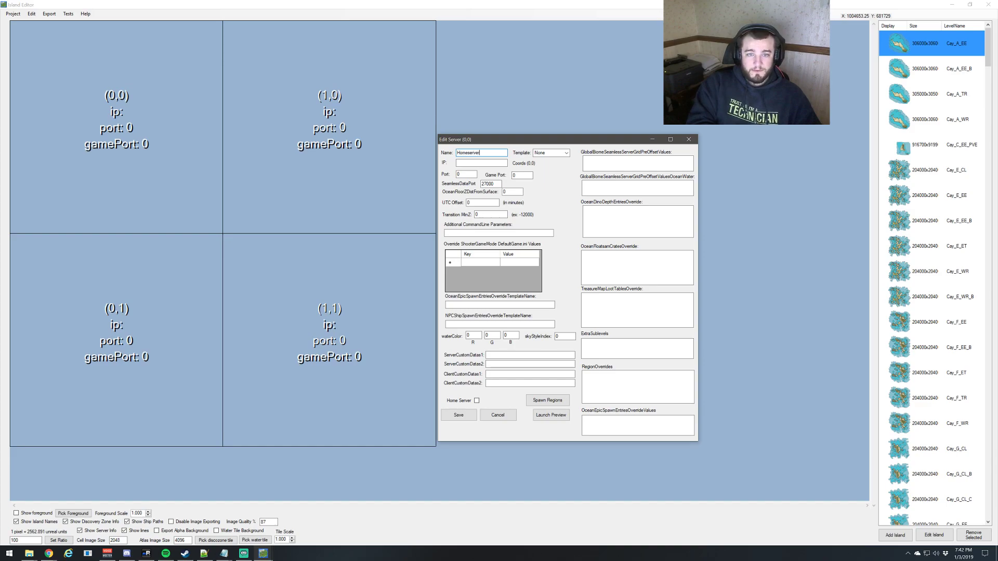
pyautogui.write('omeserver 0-0')
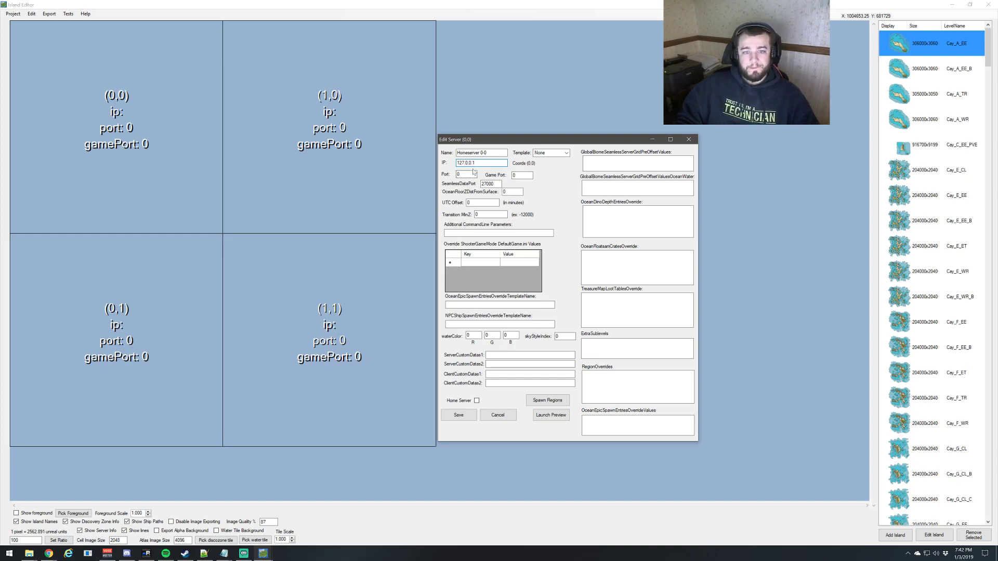
# Keep IP 127.0.0.1, set port 57560 and game port 5760, mark as home server, and save.
pyautogui.hotkey('ctrl', 'a')
pyautogui.press('End')
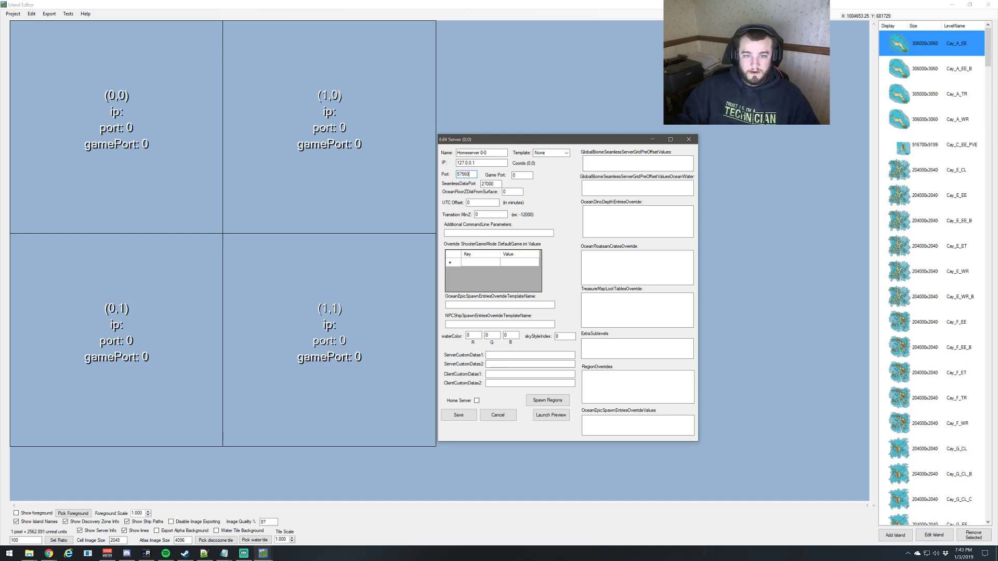
pyautogui.write('0')
pyautogui.press('Tab')
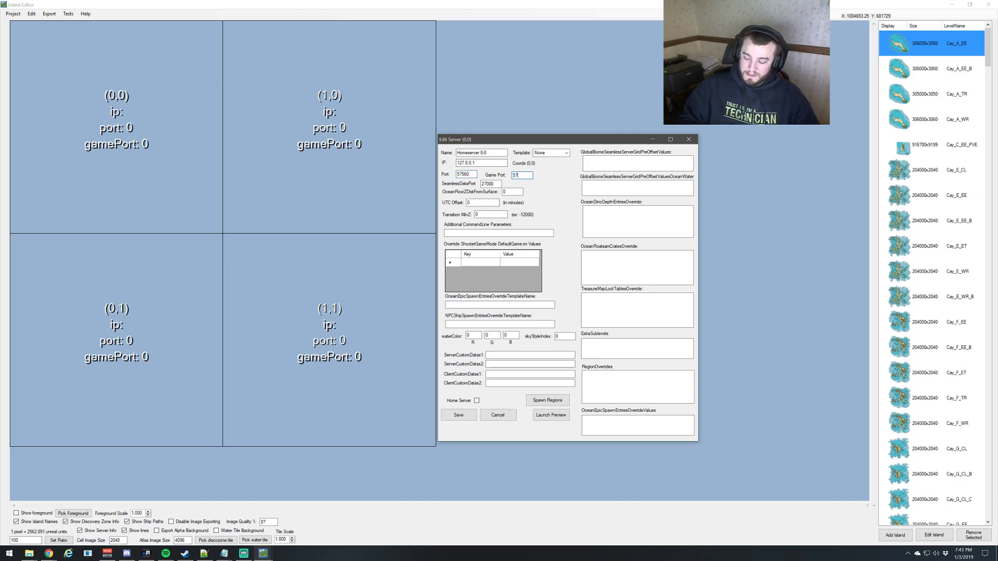
pyautogui.write('5760')
pyautogui.press('Tab')
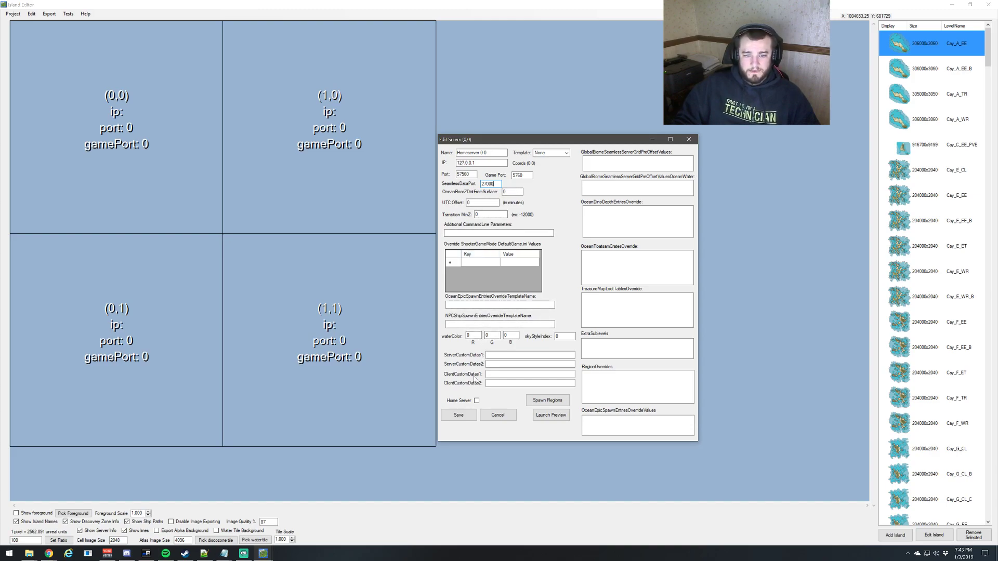
pyautogui.click(474, 401)
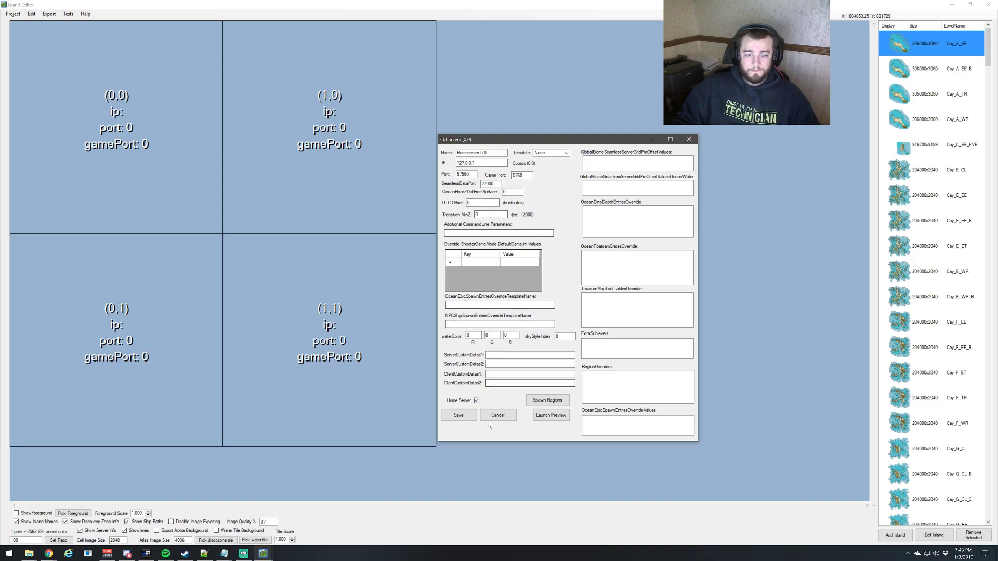
pyautogui.click(462, 416)
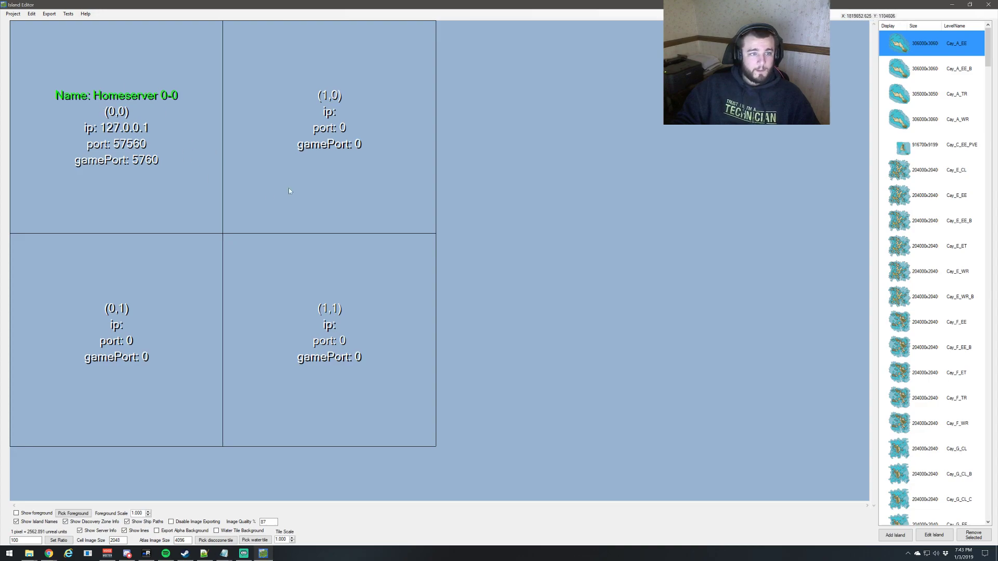
# Save cell (1,0) as 'Server 1-0' with IP 127.0.0.1, port 57562, game port 5762.
pyautogui.doubleClick(293, 190)
pyautogui.hotkey('shift', 'Tab')
pyautogui.hotkey('shift', 'Tab')
pyautogui.write('Server 1-0')
pyautogui.press('Tab')
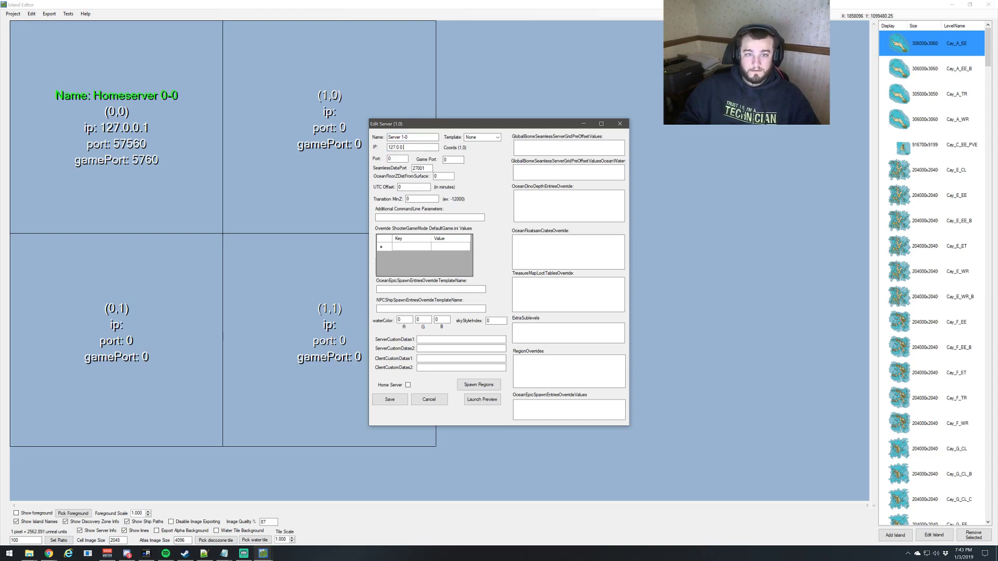
pyautogui.write('127.0.0.1')
pyautogui.press('Tab')
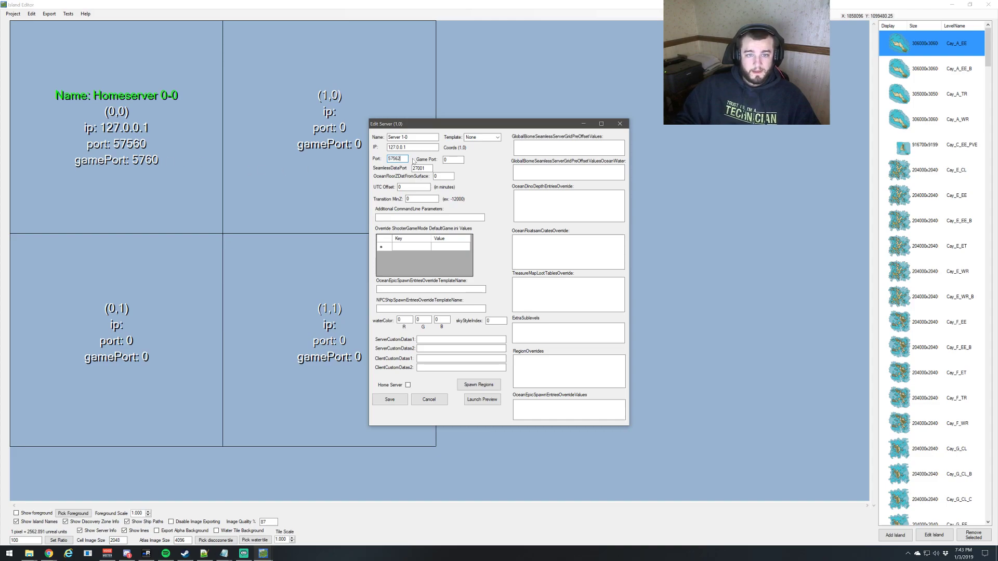
pyautogui.press('Tab')
pyautogui.write('57')
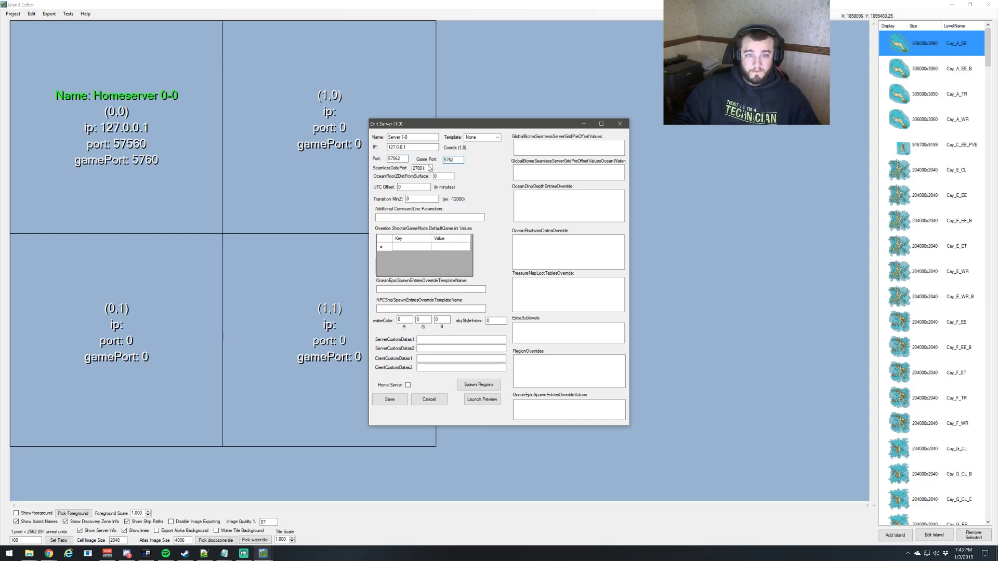
pyautogui.press('Tab')
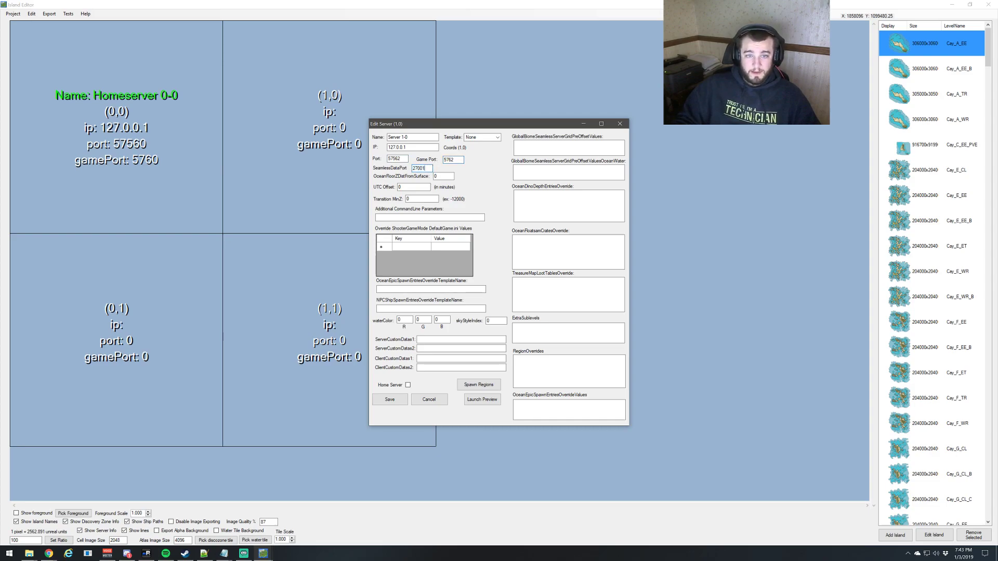
pyautogui.click(397, 400)
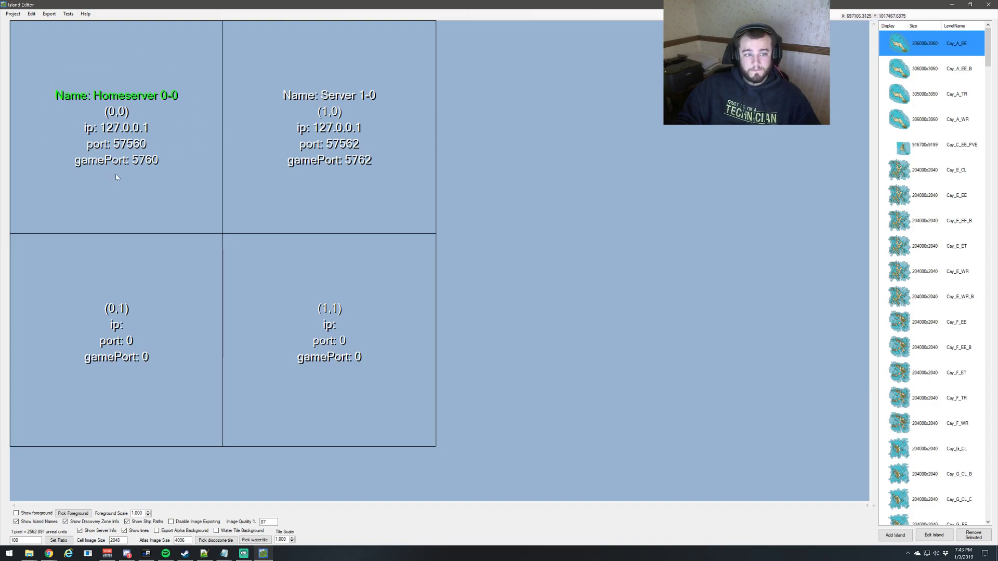
# Enter cell (0,1) as 'Server 0-1' with IP 127.0.0.1, port 57564, game port 5764.
pyautogui.doubleClick(148, 266)
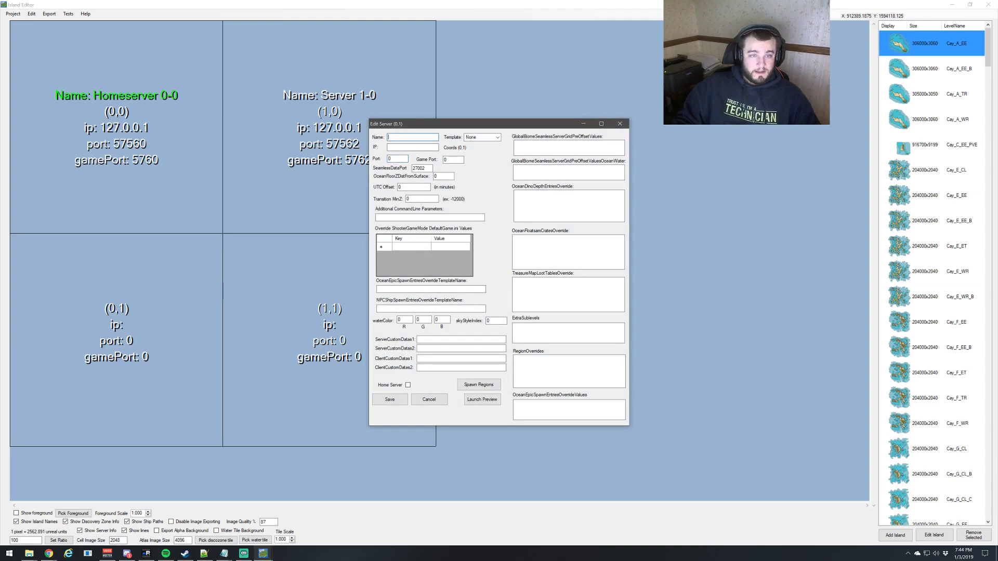
pyautogui.write('Server')
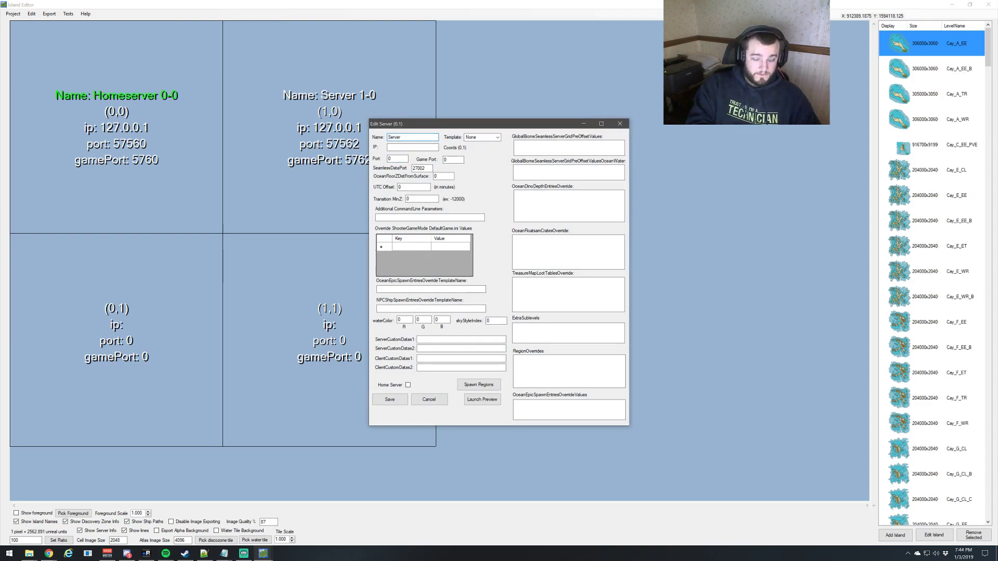
pyautogui.write(' 0-1')
pyautogui.press('Tab')
pyautogui.write('12')
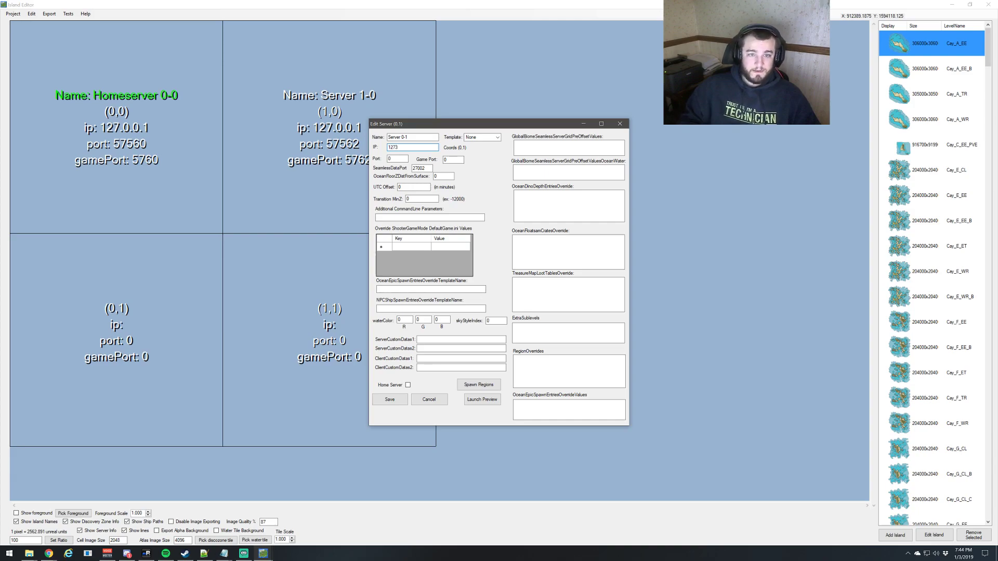
pyautogui.press('BackSpace')
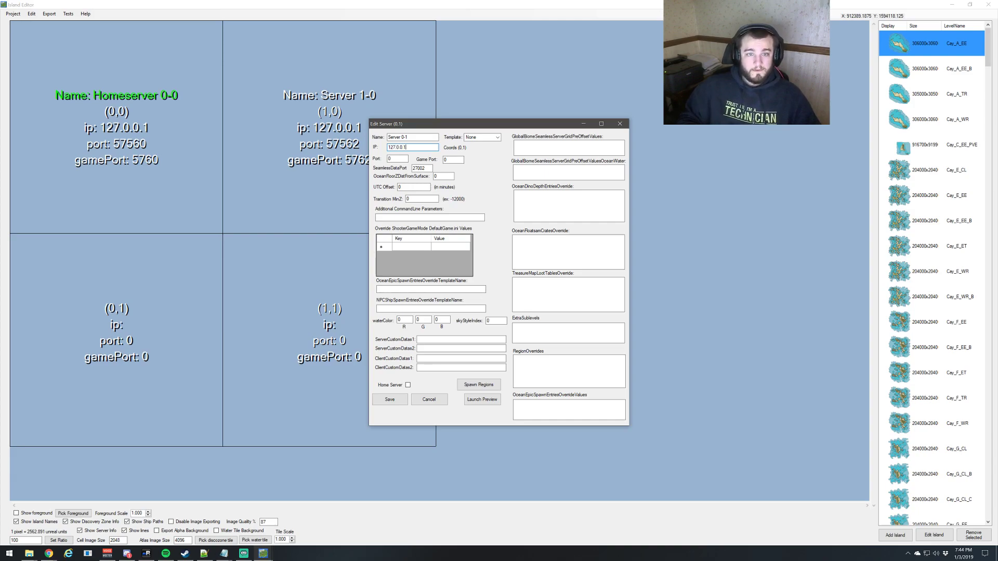
pyautogui.press('Tab')
pyautogui.press('Tab')
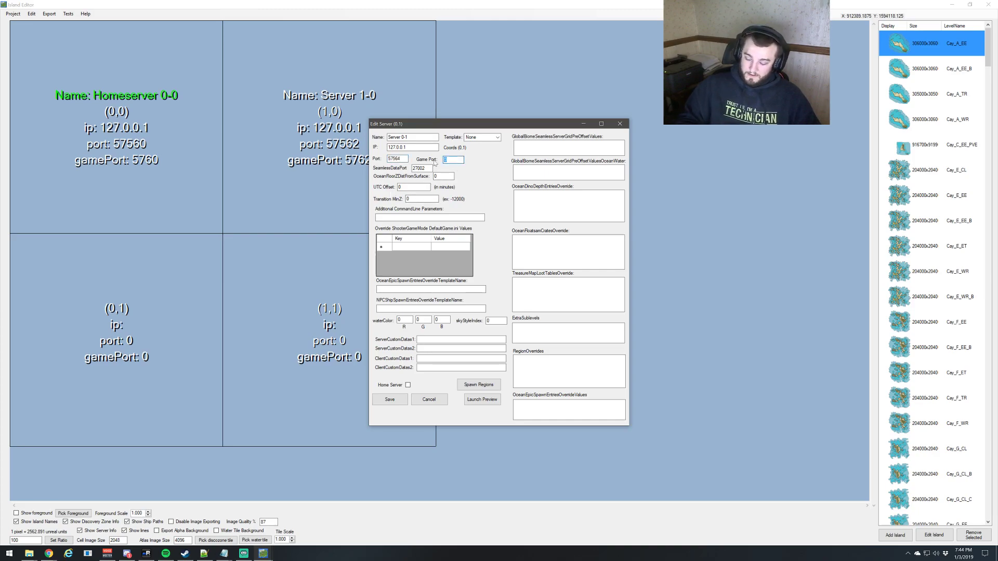
pyautogui.press('Tab')
# Save Server 0-1, then save cell (1,1) as 'Server 1-1' at 127.0.0.1, ports 57566/5766.
pyautogui.click(389, 399)
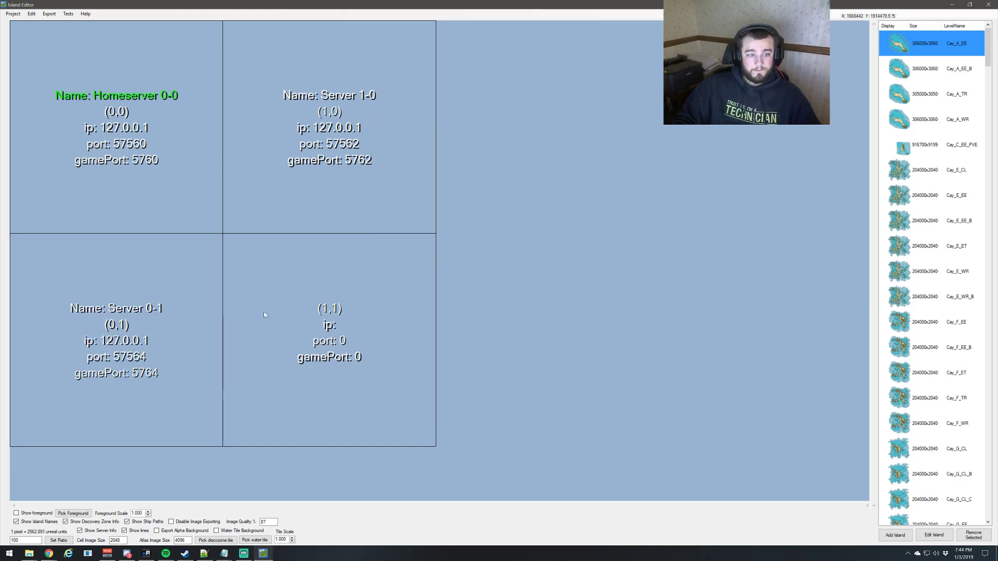
pyautogui.doubleClick(261, 300)
pyautogui.write('Server 1-1')
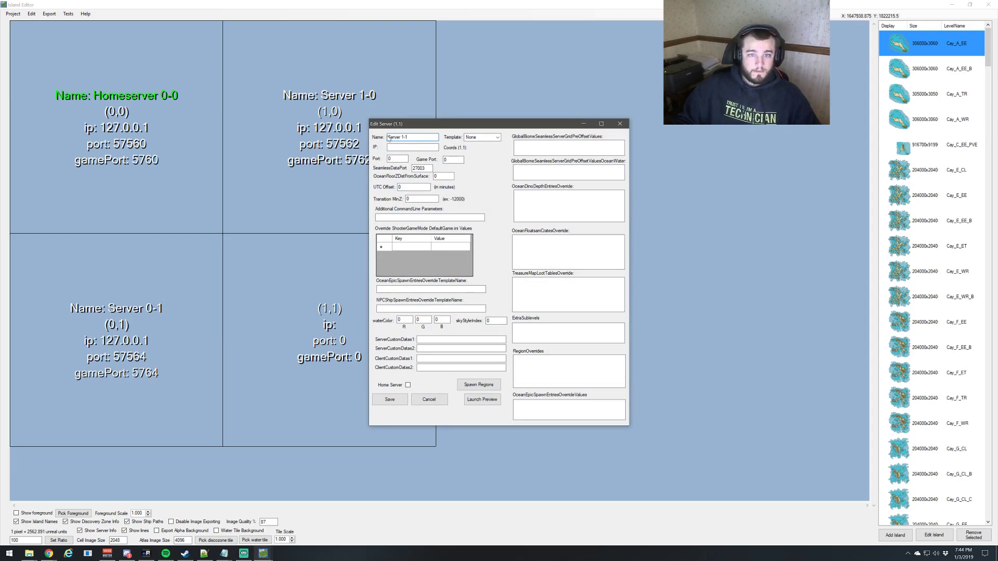
pyautogui.press('Tab')
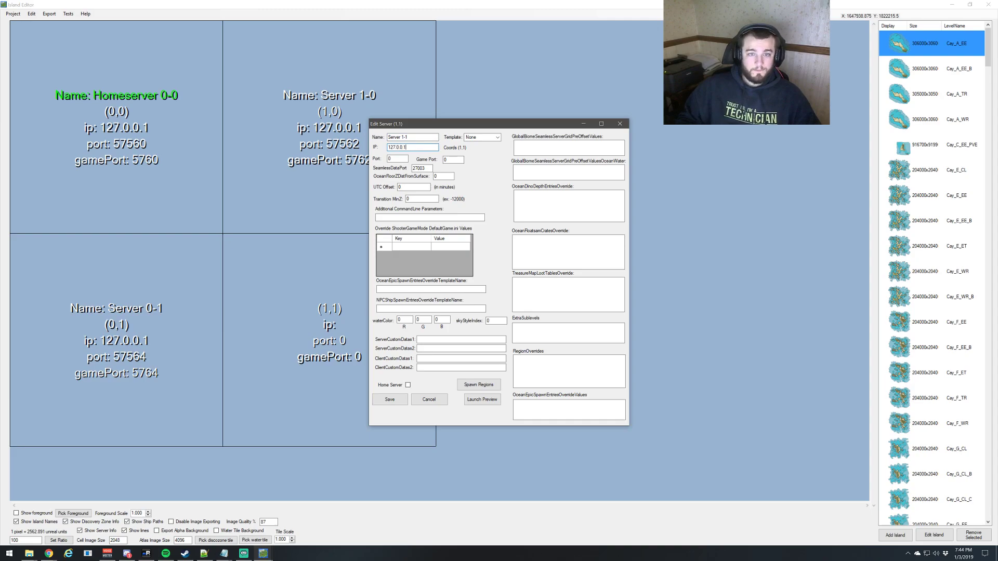
pyautogui.press('Tab')
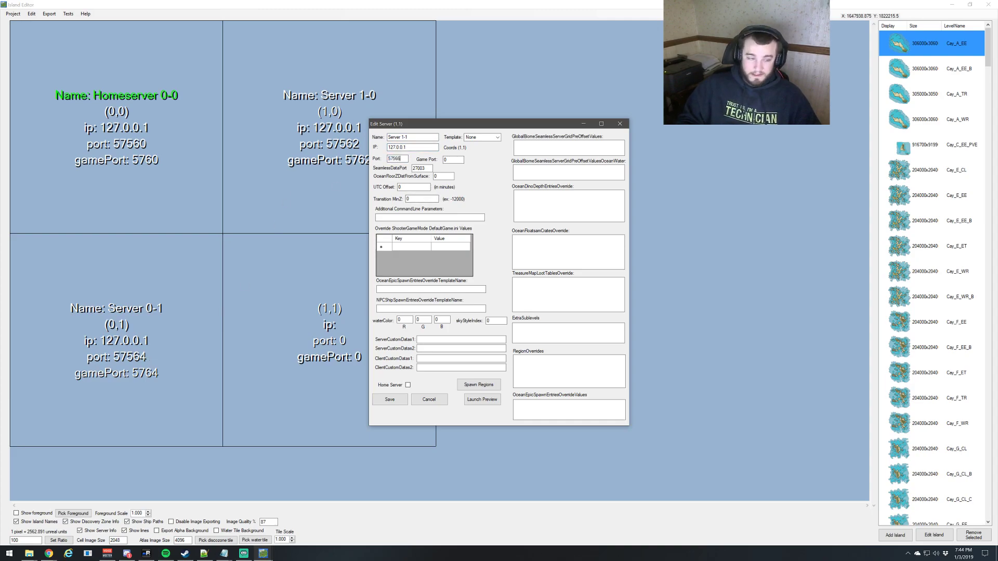
pyautogui.press('Tab')
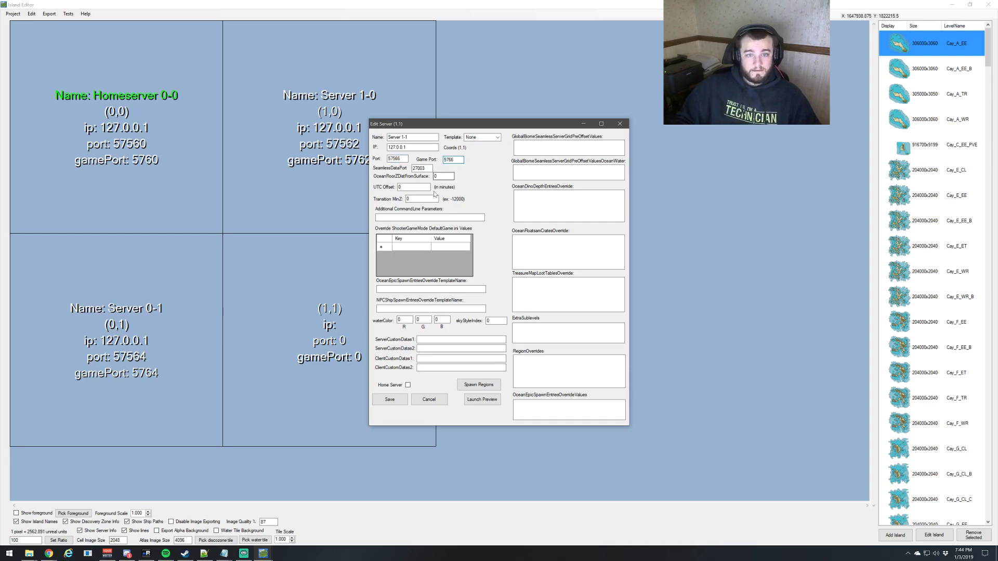
pyautogui.click(421, 168)
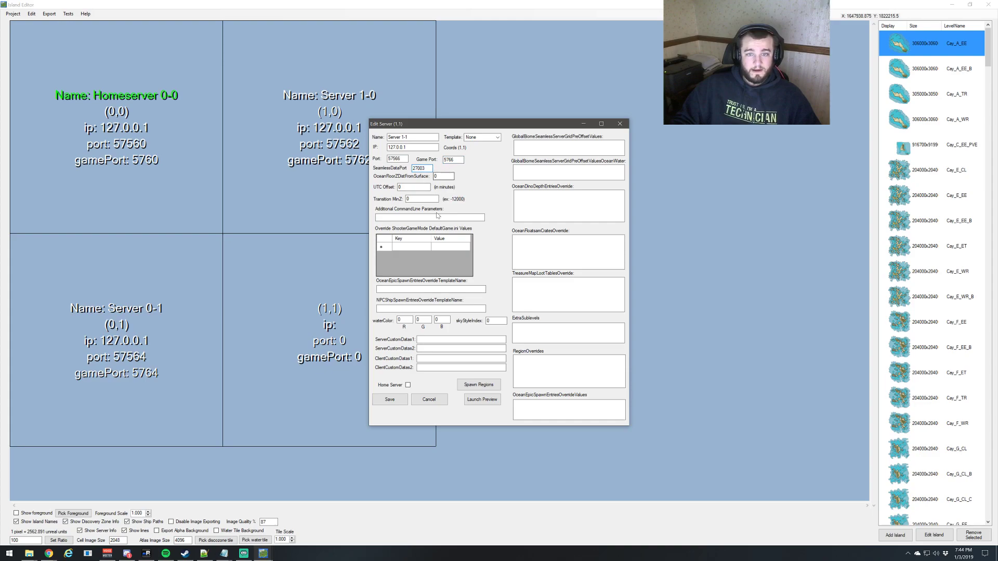
pyautogui.click(390, 400)
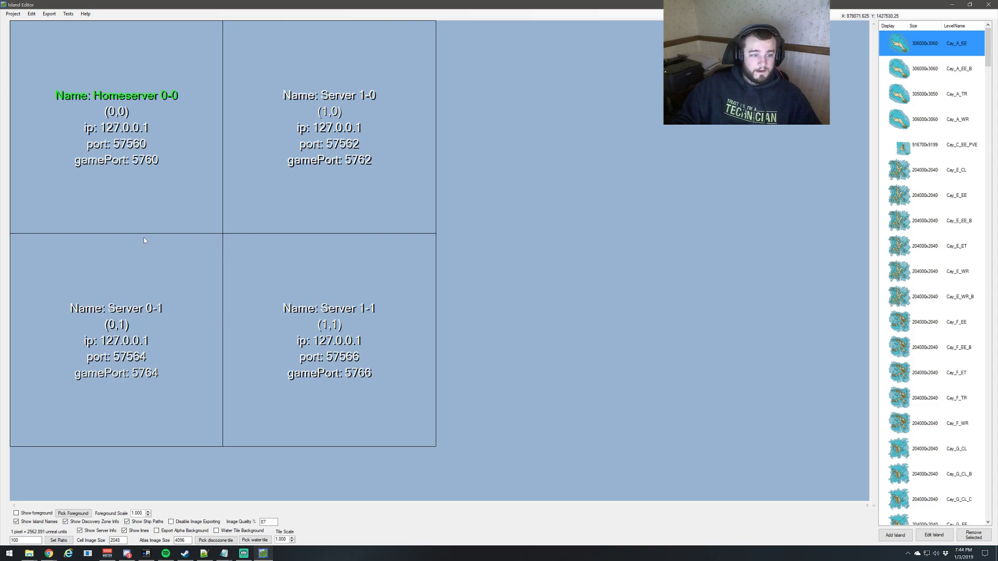
# Review the project settings, keep the Day-0 date unchanged, and confirm them.
pyautogui.click(13, 13)
pyautogui.click(25, 39)
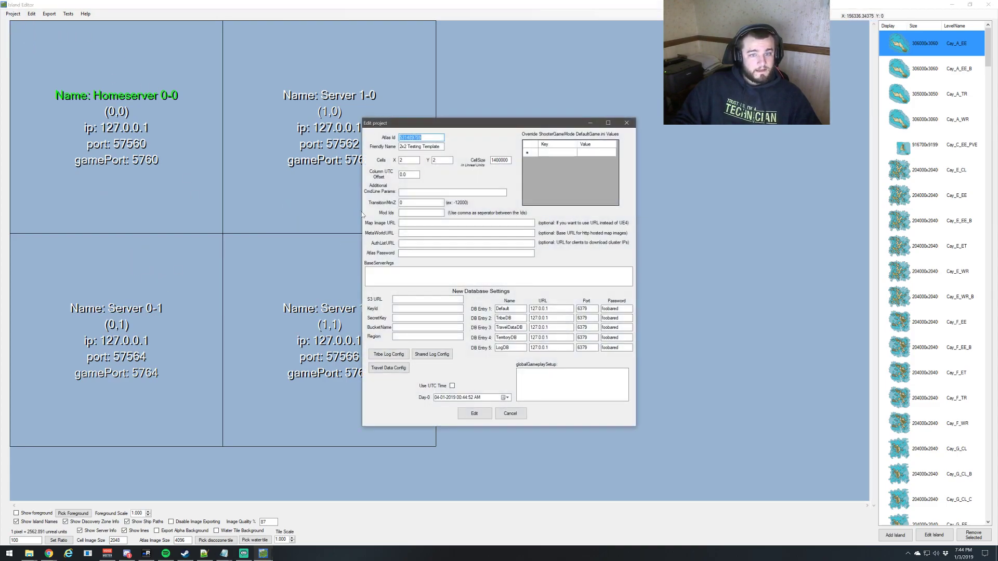
pyautogui.click(372, 267)
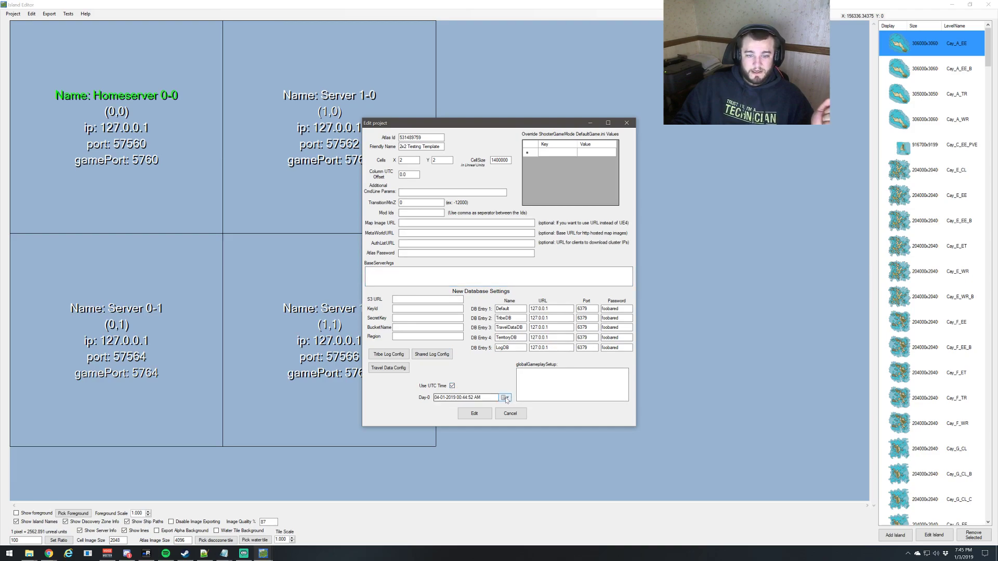
pyautogui.click(506, 399)
pyautogui.click(475, 461)
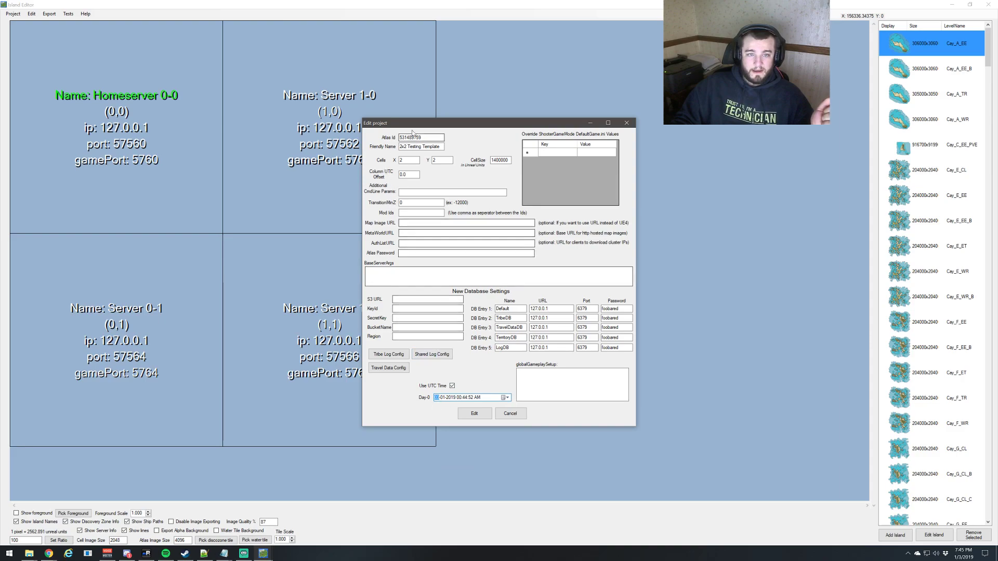
pyautogui.click(481, 413)
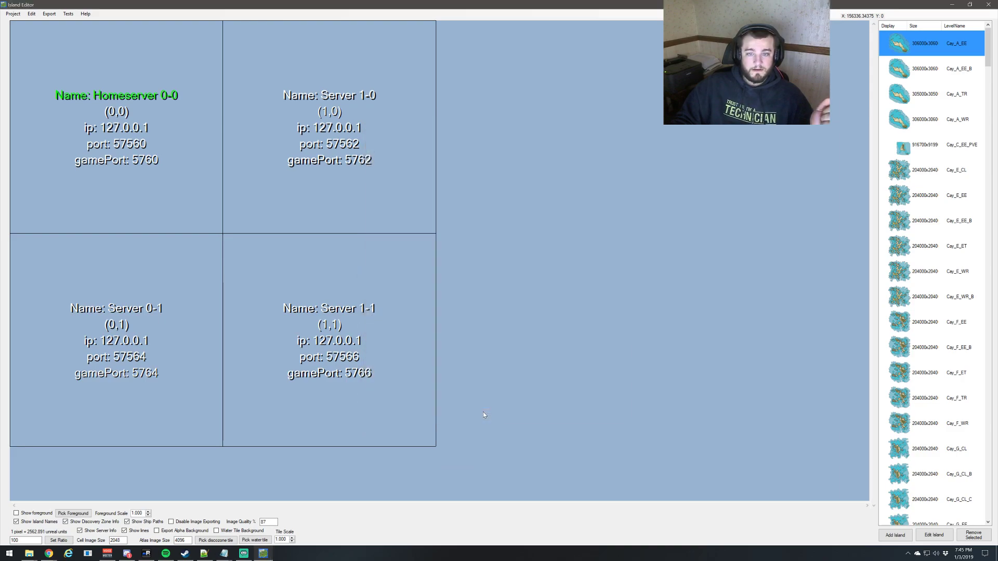
# Bring the FREEPORTS Notepad notes to the front beside the grid.
pyautogui.click(33, 14)
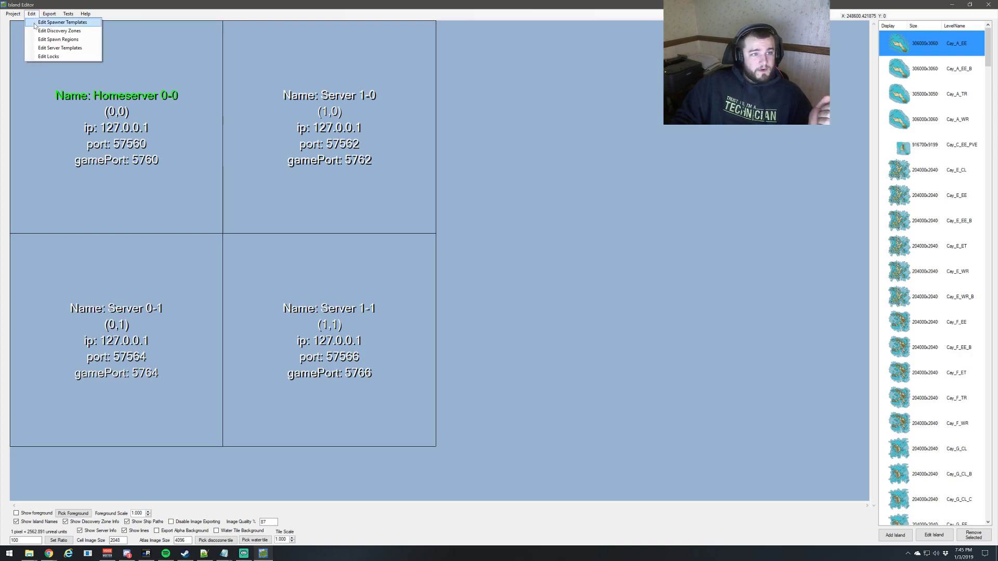
pyautogui.click(54, 40)
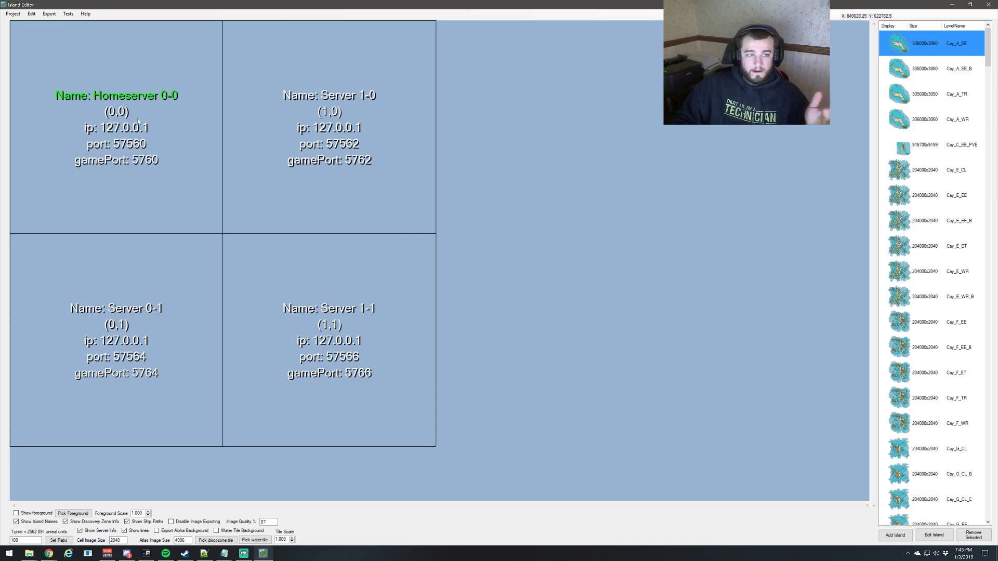
pyautogui.click(31, 14)
pyautogui.click(173, 54)
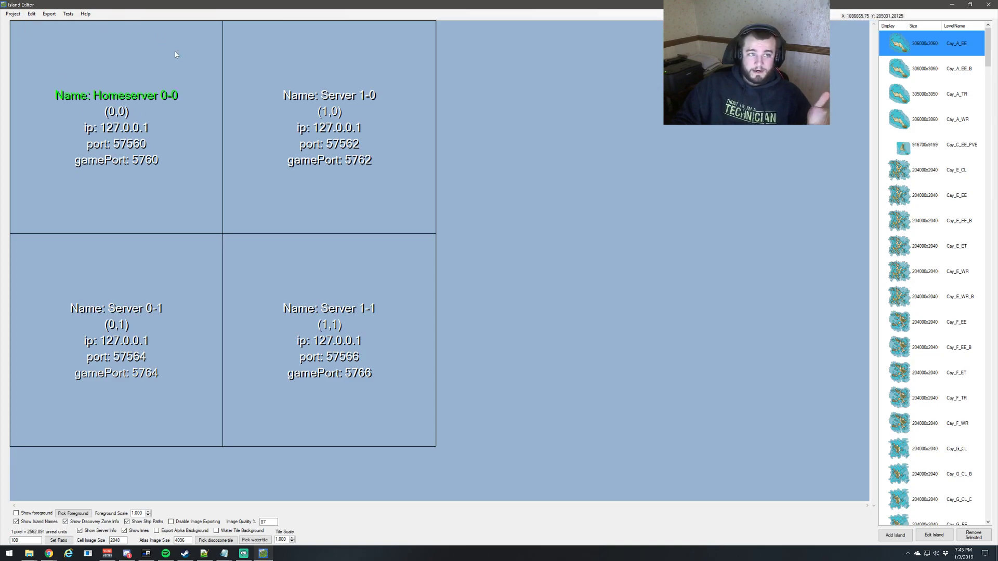
pyautogui.click(224, 553)
pyautogui.click(287, 520)
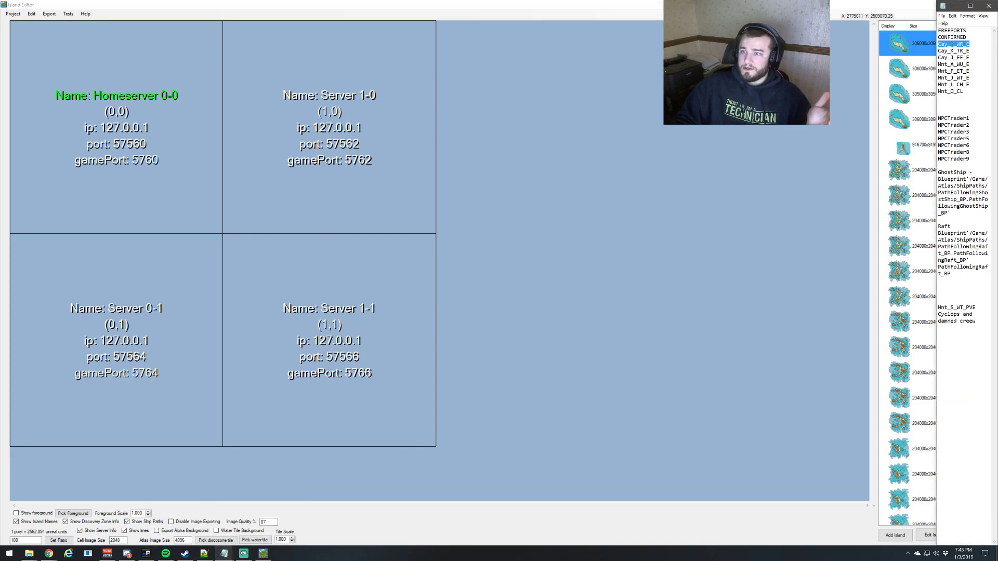
# Drag island Cay_H_WR_E from the island list into the Homeserver 0-0 cell.
pyautogui.click(724, 182)
pyautogui.scroll(-5, 945, 215)
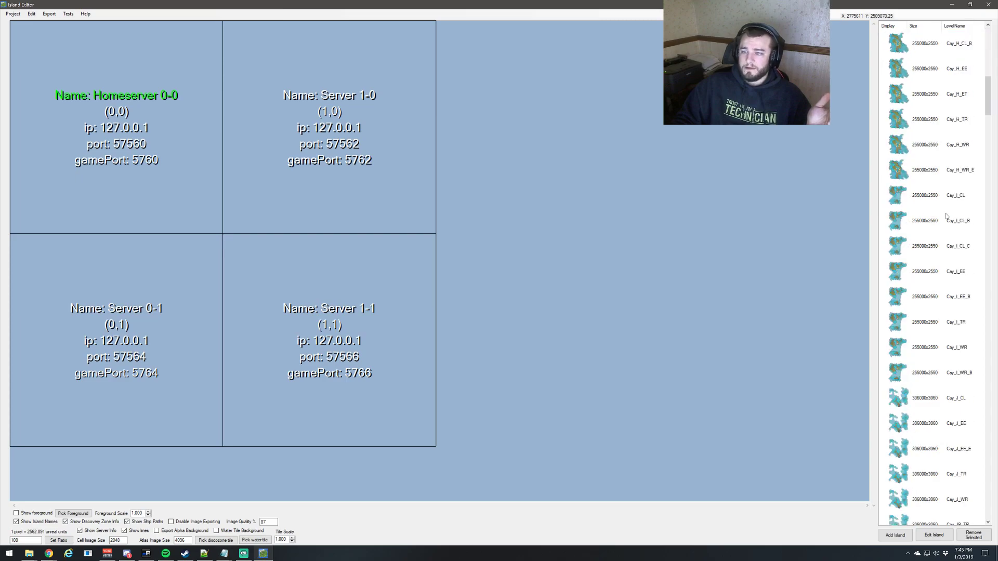
pyautogui.scroll(-4, 946, 217)
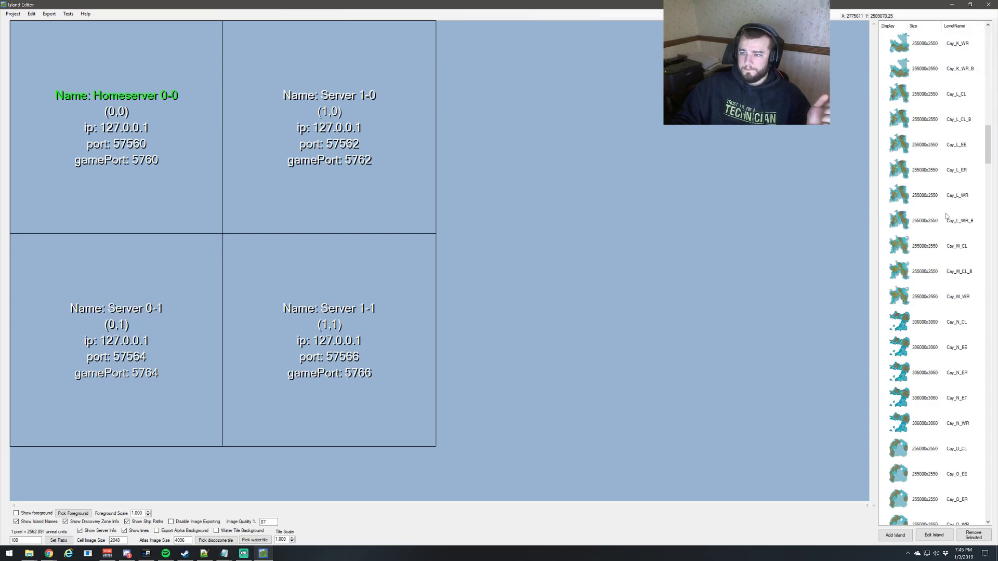
pyautogui.scroll(15, 945, 223)
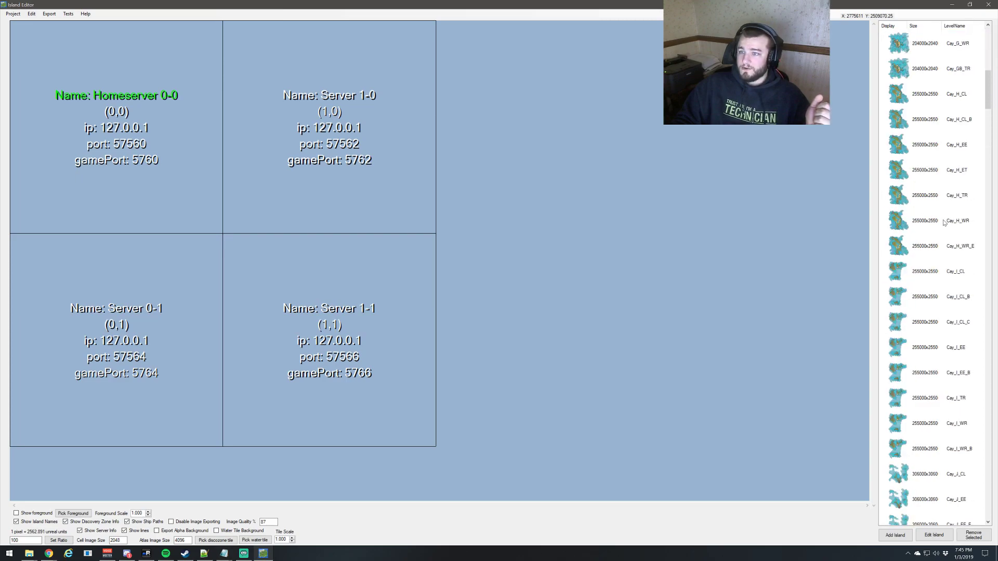
pyautogui.moveTo(959, 325)
pyautogui.mouseDown()
pyautogui.moveTo(551, 262)
pyautogui.moveTo(134, 133)
pyautogui.moveTo(185, 131)
pyautogui.mouseUp()
# Set the island's spawnPointRegionOverride to 0 and save its instance settings.
pyautogui.doubleClick(185, 131)
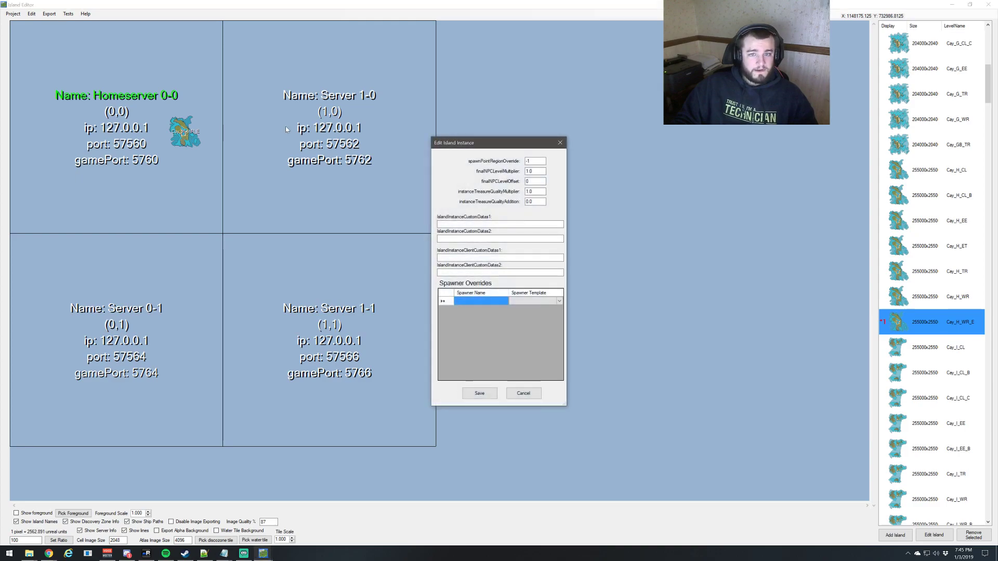
pyautogui.doubleClick(536, 161)
pyautogui.write('0')
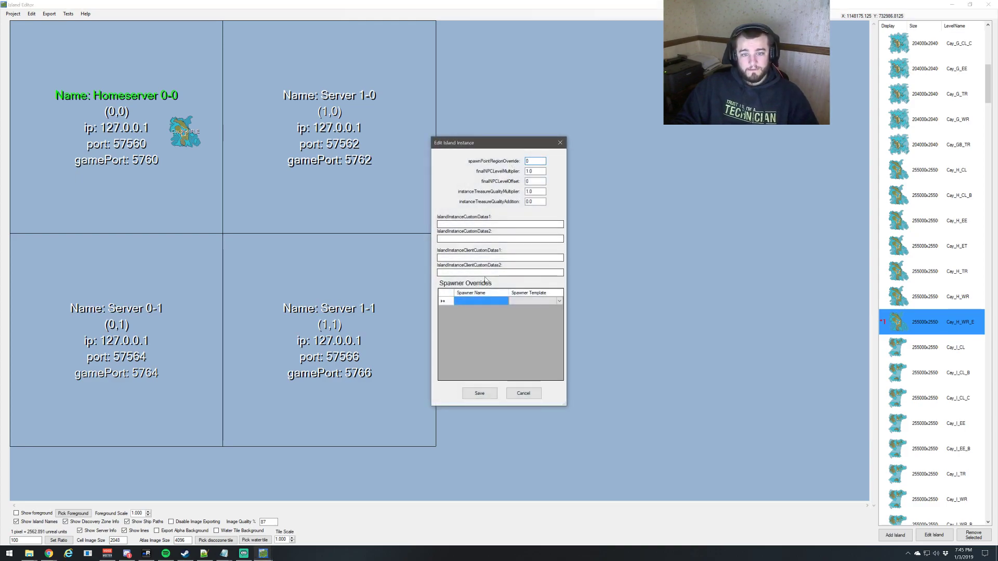
pyautogui.click(479, 394)
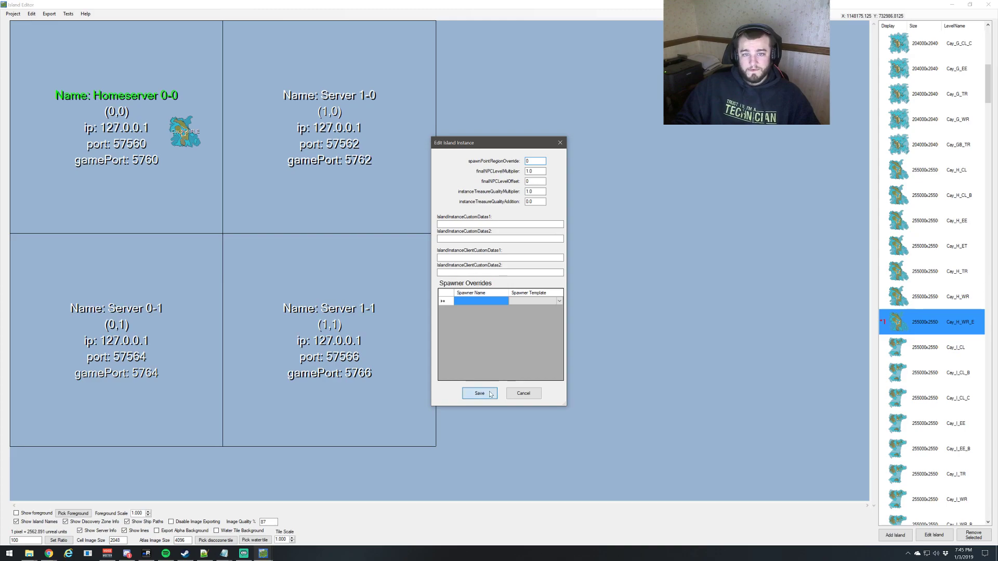
# In the Spawn Regions editor, create 'My First Spawn Point' with parent cell 0.0 and save it.
pyautogui.click(32, 14)
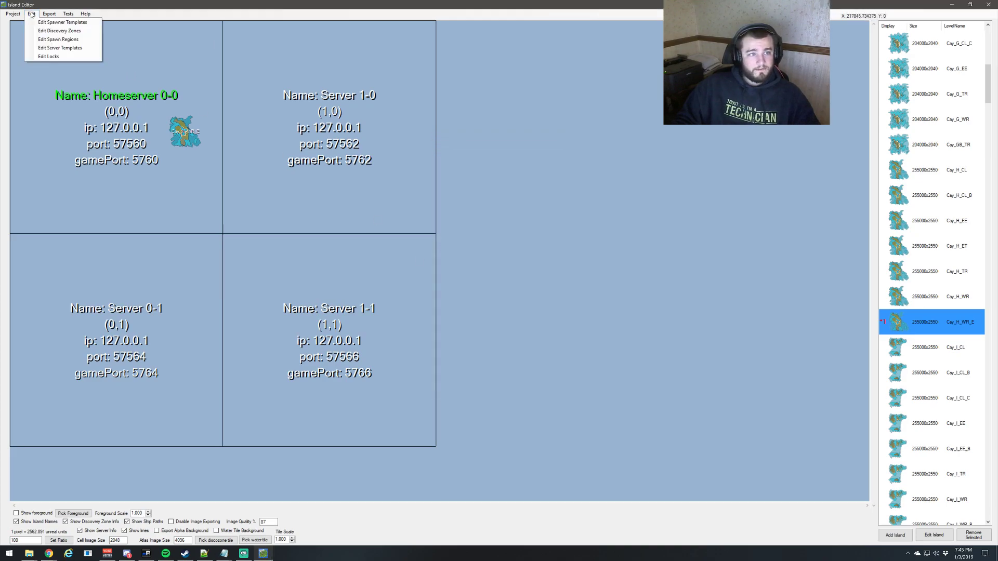
pyautogui.click(52, 40)
pyautogui.click(180, 170)
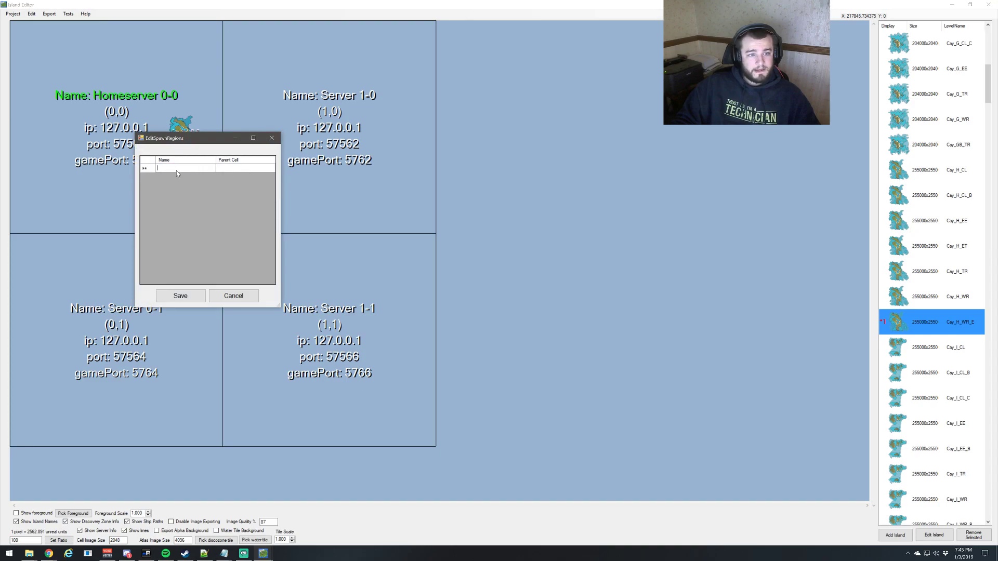
pyautogui.write('My F')
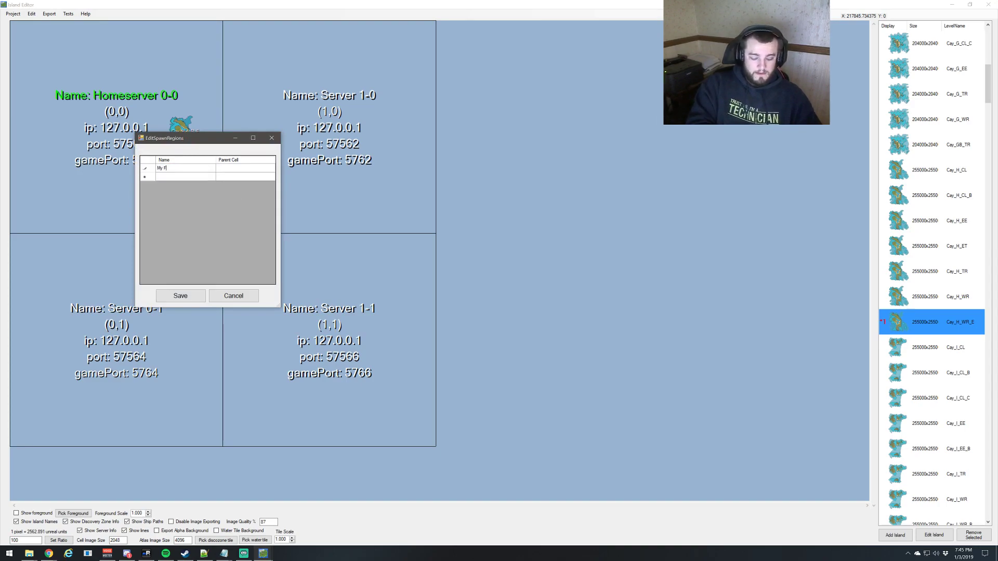
pyautogui.write('irst Spawn Point')
pyautogui.press('Tab')
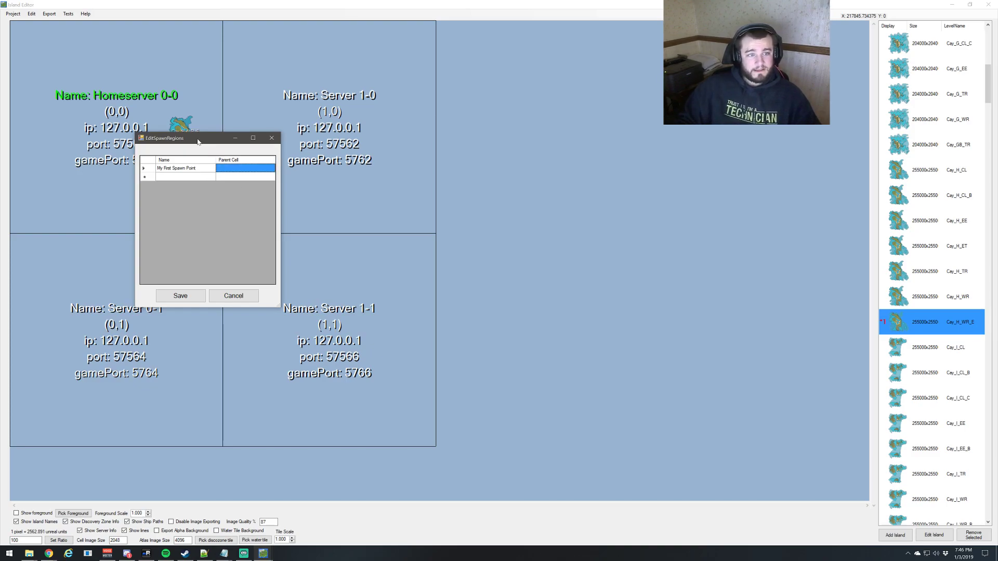
pyautogui.moveTo(197, 141); pyautogui.dragTo(289, 136)
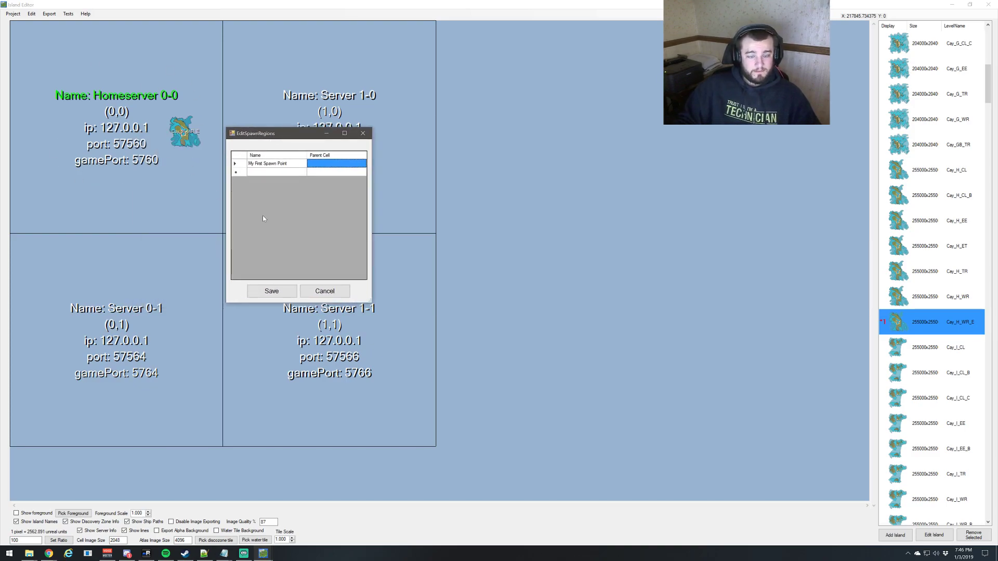
pyautogui.write('0.0')
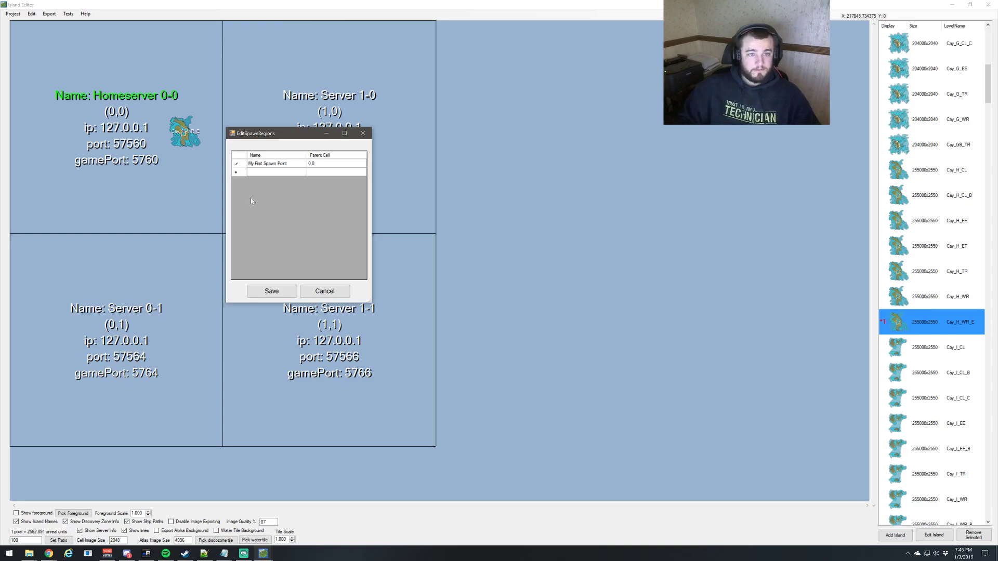
pyautogui.click(272, 291)
pyautogui.click(15, 14)
# Save the project as blank 2x2 template.json in ServerGrid2x2, replacing the existing file.
pyautogui.click(21, 49)
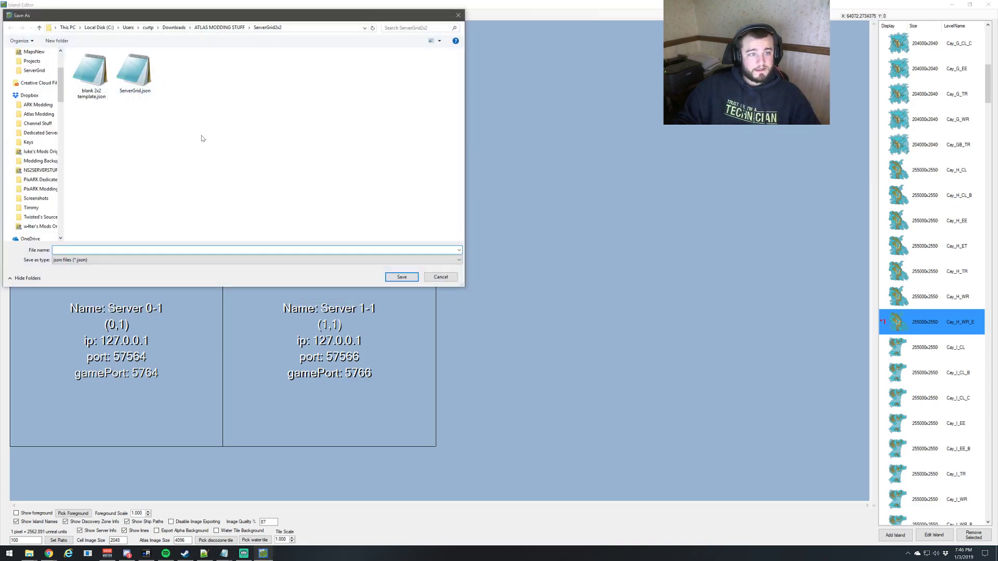
pyautogui.click(219, 27)
pyautogui.moveTo(199, 15); pyautogui.dragTo(383, 130)
pyautogui.click(293, 228)
pyautogui.doubleClick(293, 227)
pyautogui.click(275, 192)
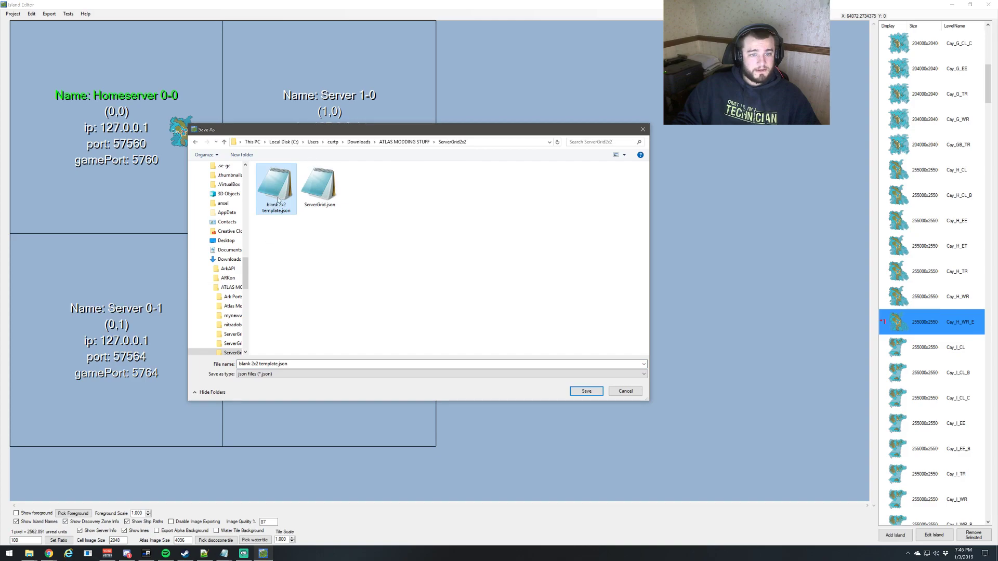
pyautogui.click(598, 393)
pyautogui.click(514, 279)
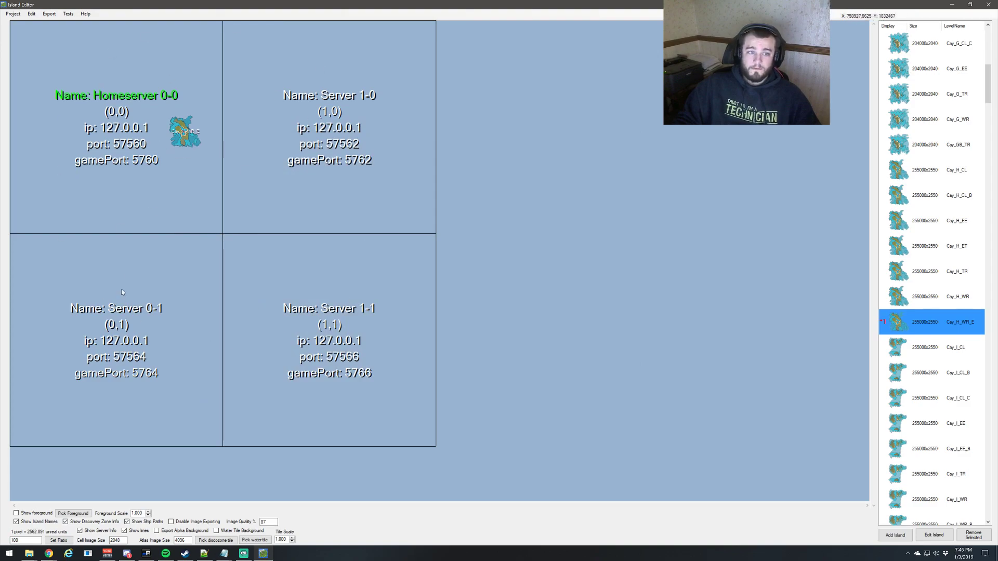
# Drag the Cay_H_WR_E island up next to the Homeserver 0-0 label within cell 0,0.
pyautogui.moveTo(206, 151); pyautogui.dragTo(186, 136)
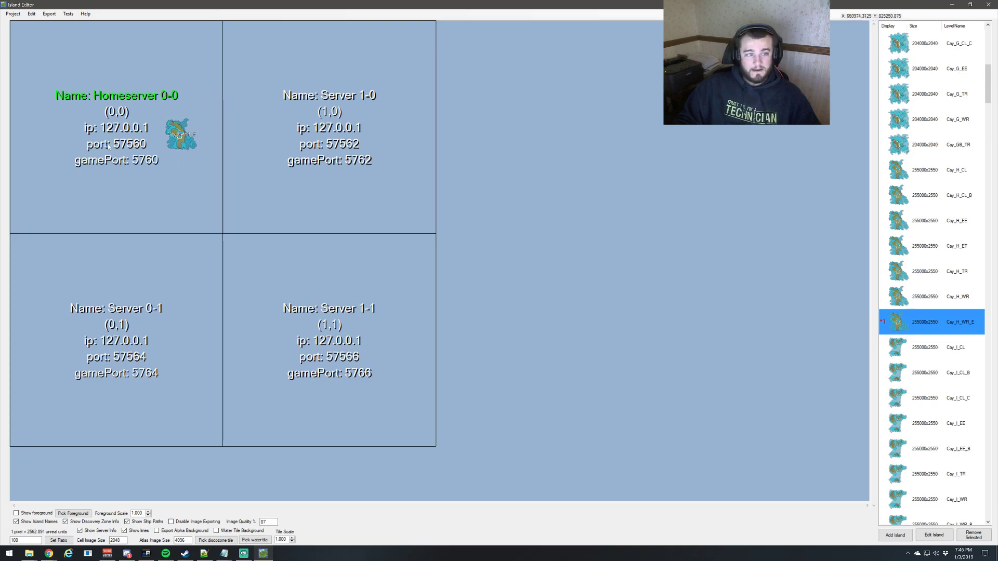